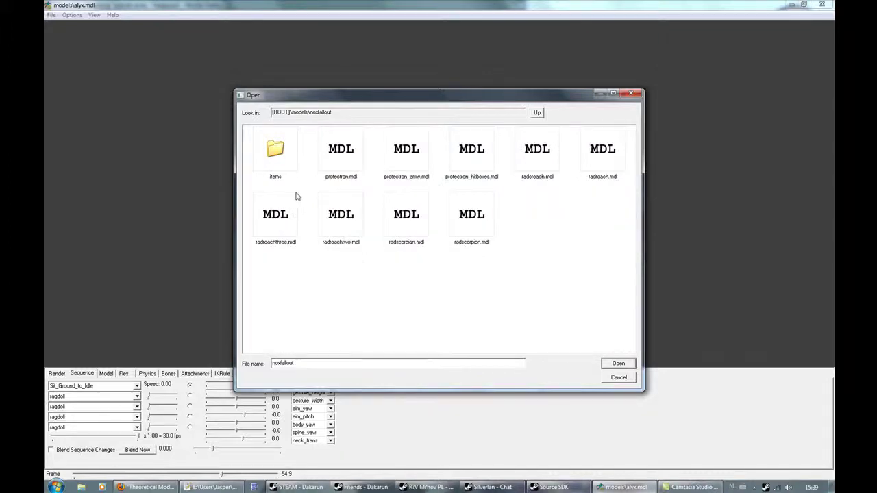
- Open the model radroachthree.mdl from the models\noxfallout folder
double_click(275, 218)
drag(288, 231, 381, 267)
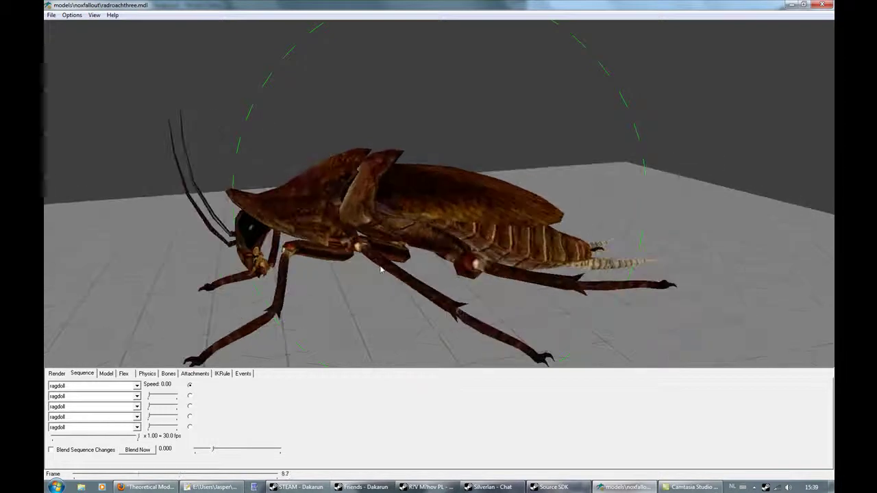
- Preview the radroach's attack1 animation and one of its jump animations
click(79, 385)
click(72, 394)
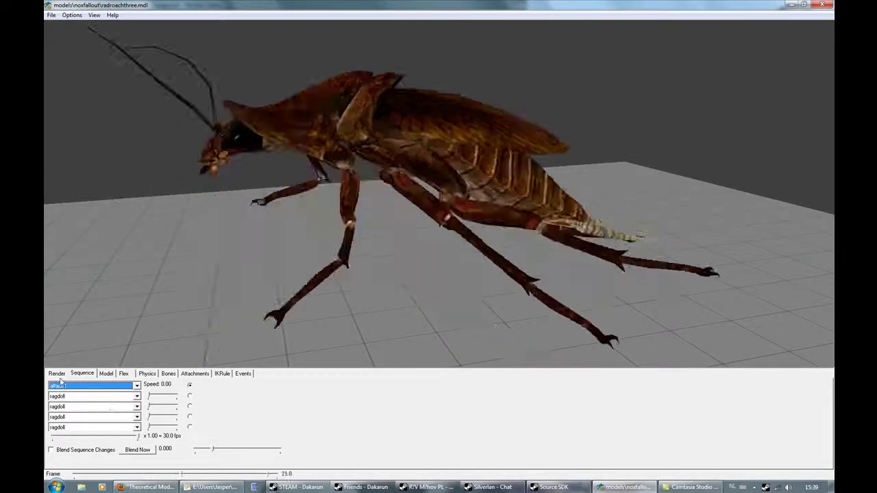
click(61, 384)
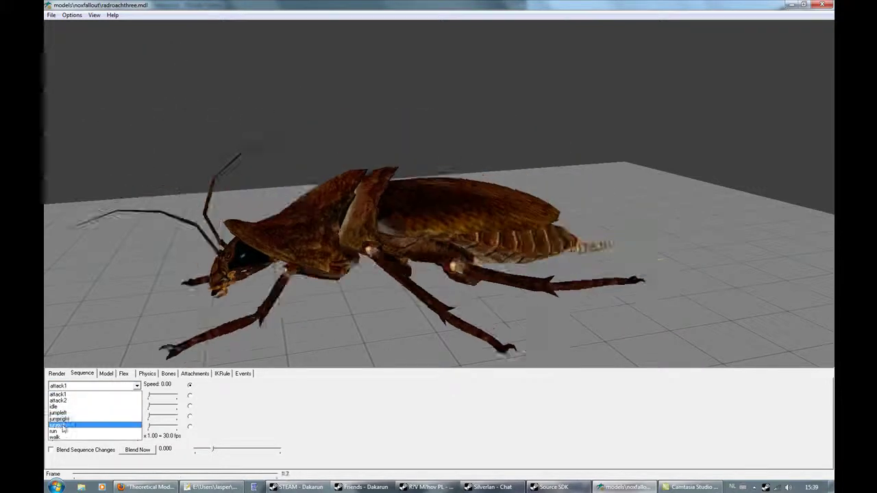
click(62, 425)
- Turn on the Hit Boxes display in the render options, keeping the ground shown
click(57, 373)
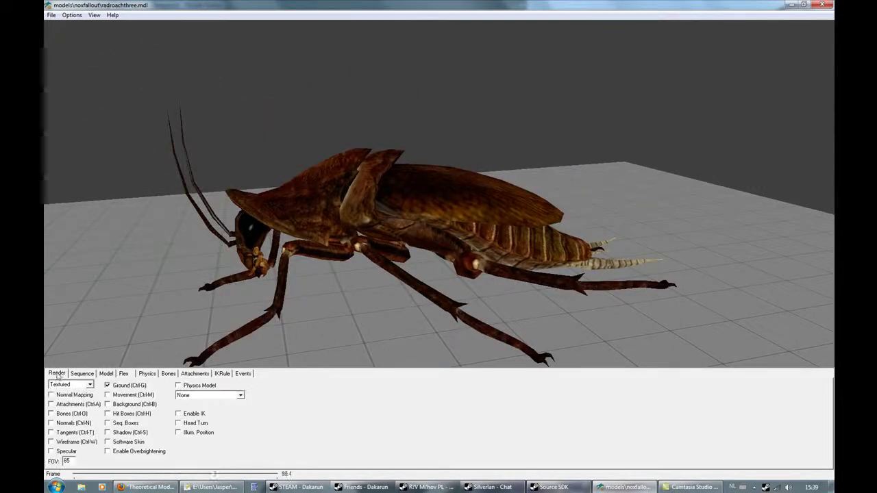
click(119, 387)
click(119, 387)
click(118, 414)
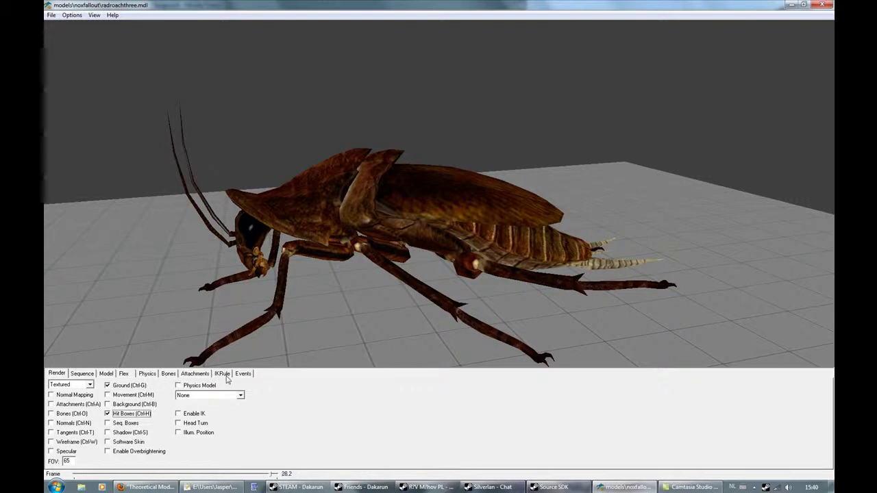
- Add a hitbox to the Bip01 Head bone
click(169, 374)
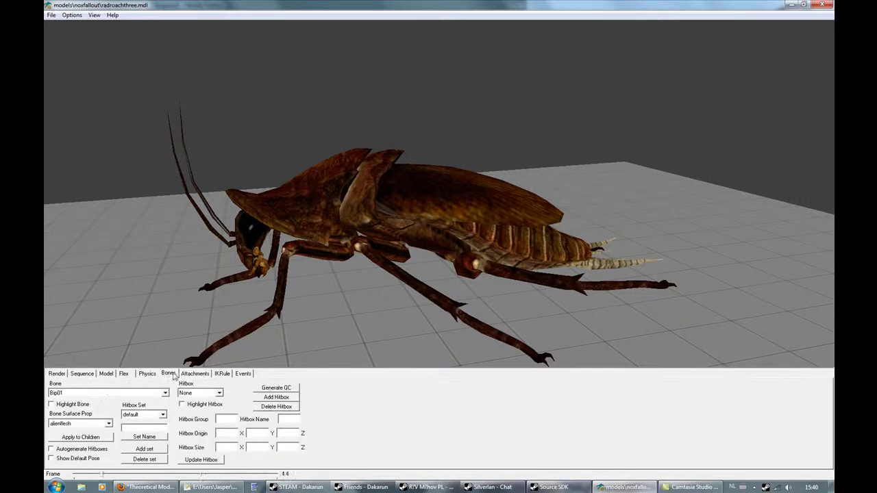
click(113, 395)
click(113, 395)
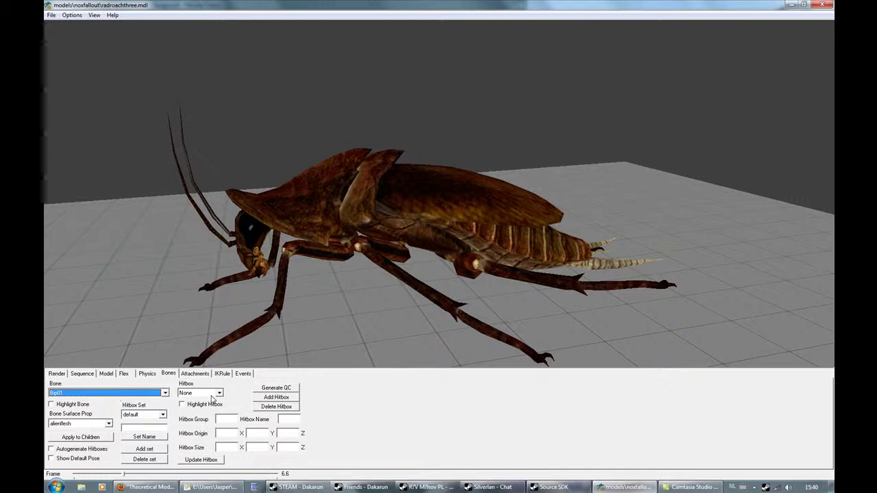
click(140, 396)
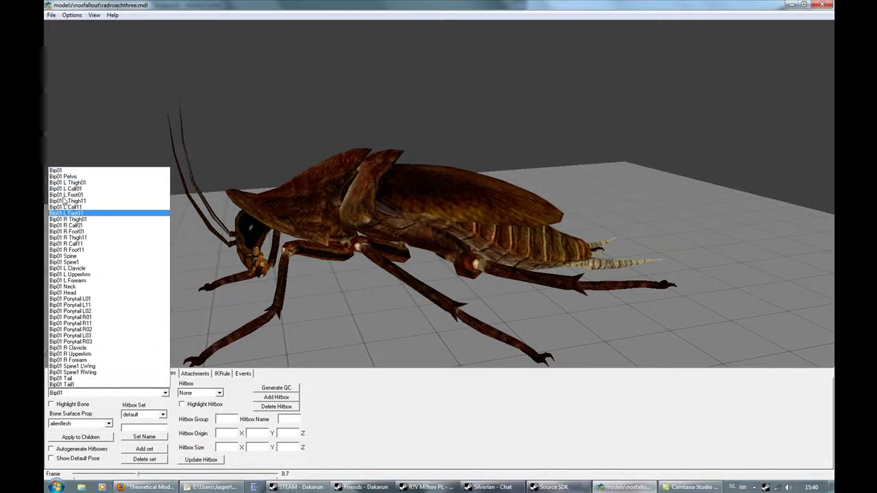
click(69, 293)
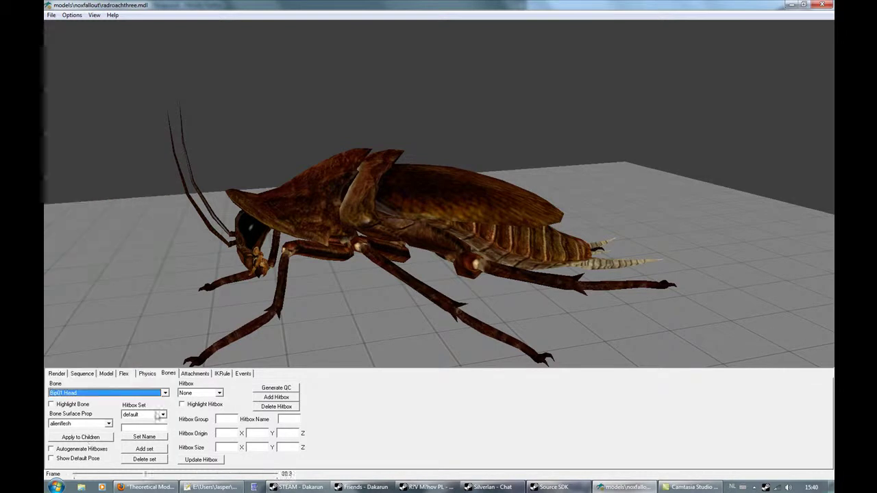
click(261, 397)
click(321, 276)
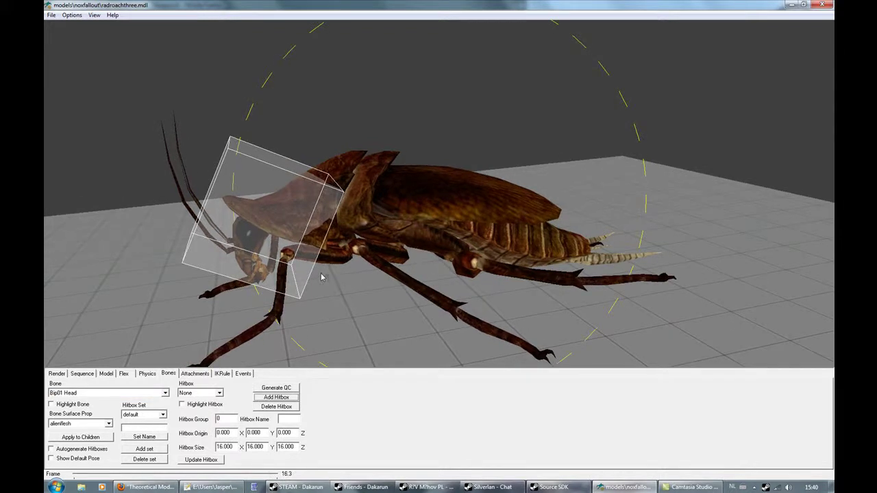
- Set the head hitbox size to 12 in X and 8 in Y
drag(360, 278, 388, 283)
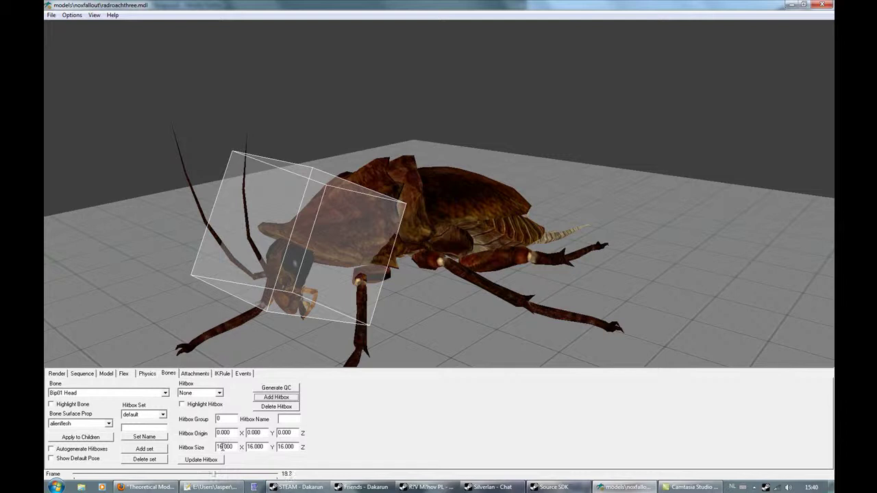
key(BackSpace)
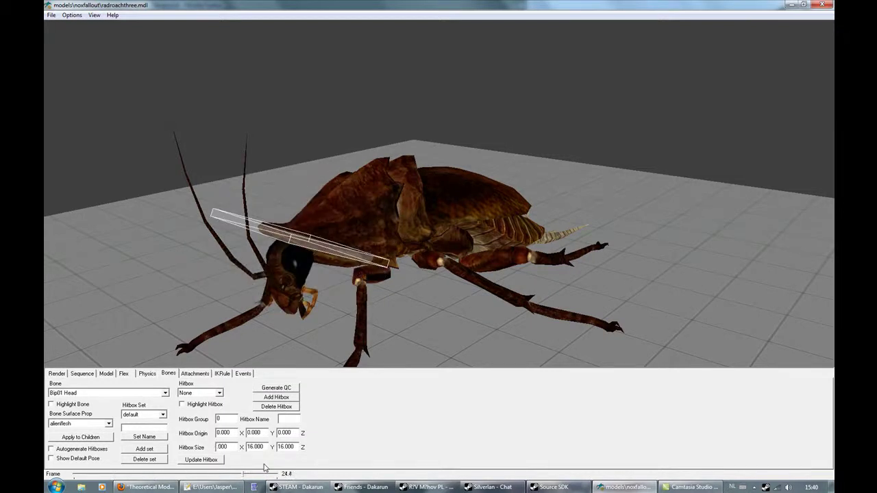
text(2.)
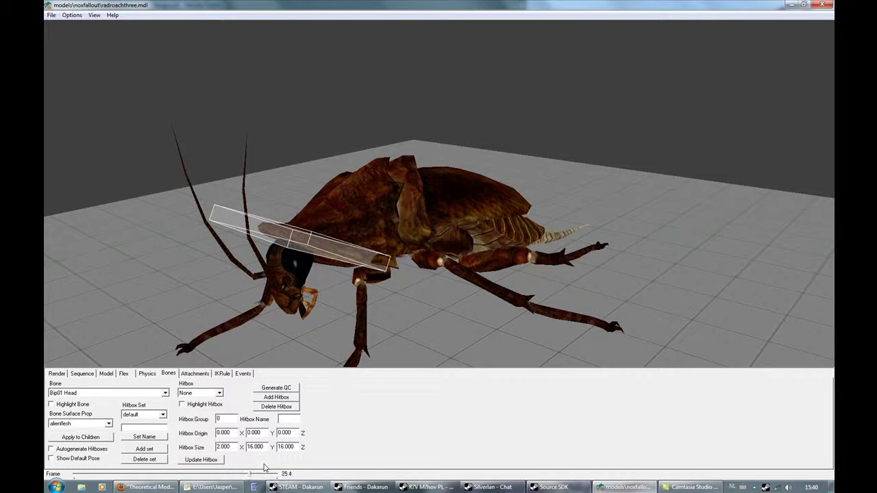
text(12)
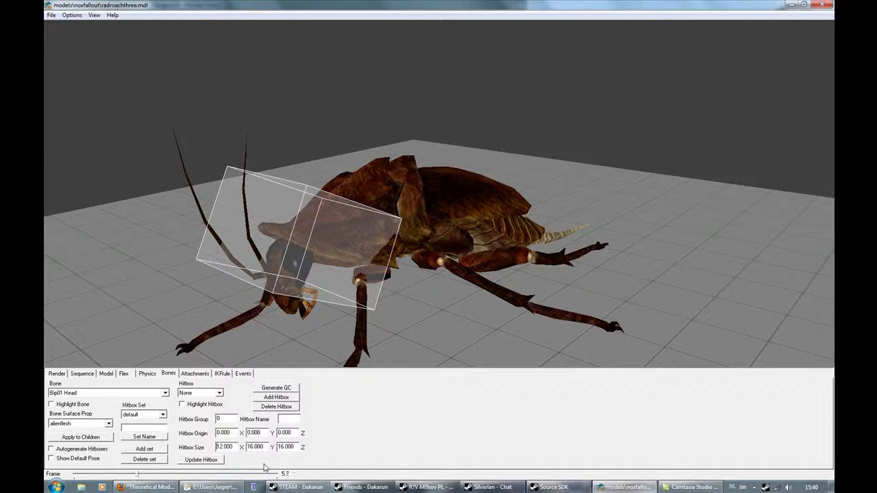
key(BackSpace)
text(1)
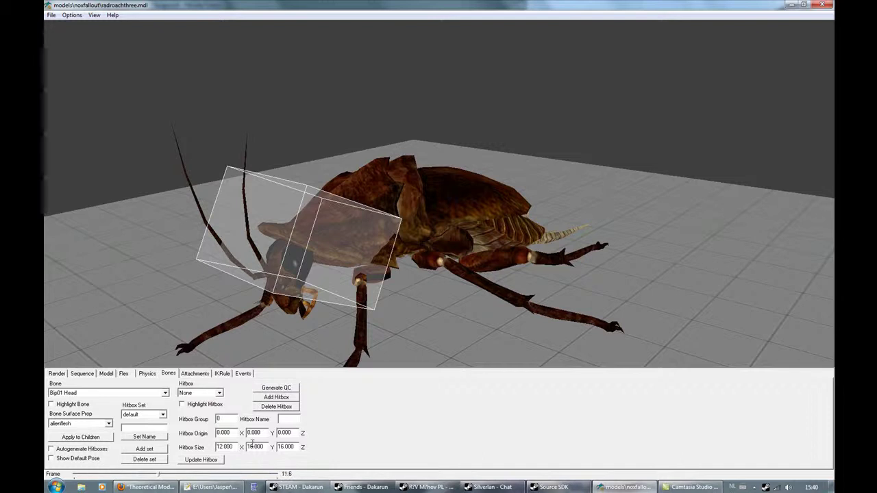
double_click(255, 446)
text(8)
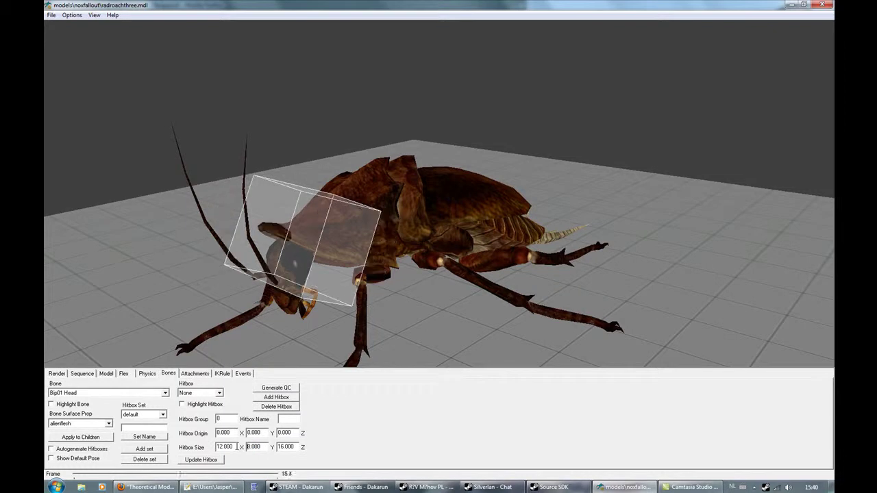
- Set the head hitbox's Z size to 7 so it fits the head's width
drag(303, 279, 365, 374)
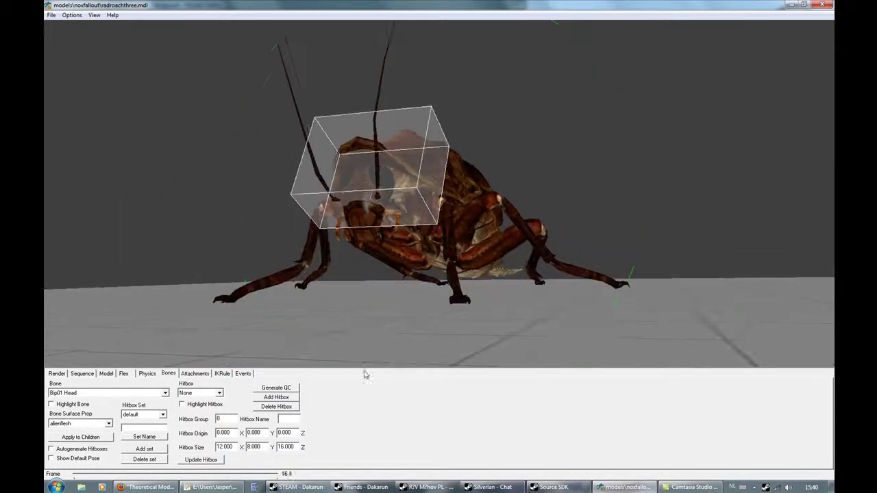
double_click(281, 447)
text(6)
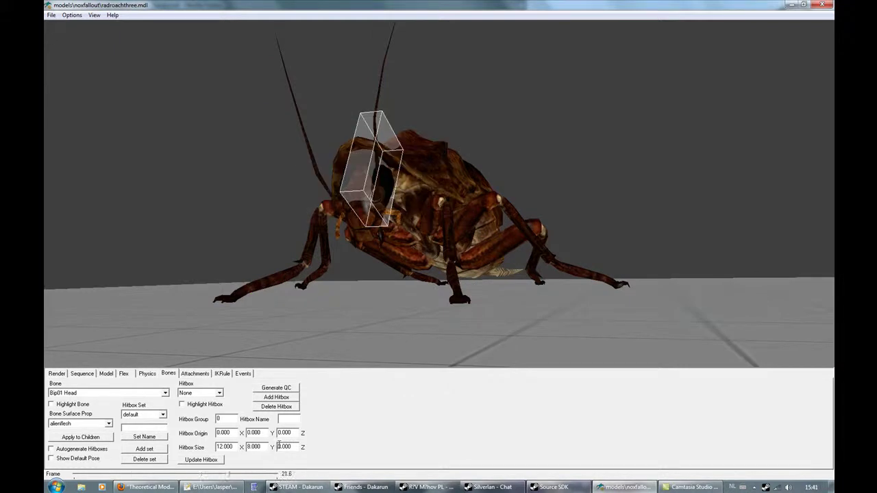
text(5)
key(BackSpace)
text(6)
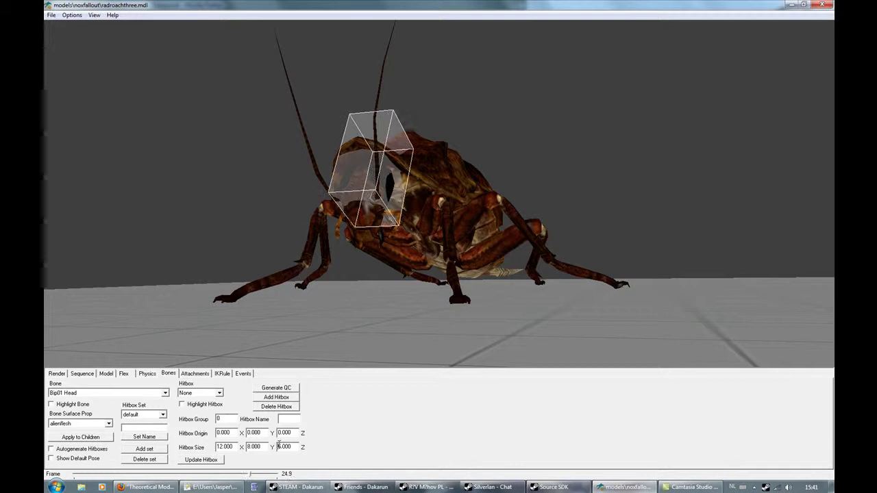
key(BackSpace)
text(7)
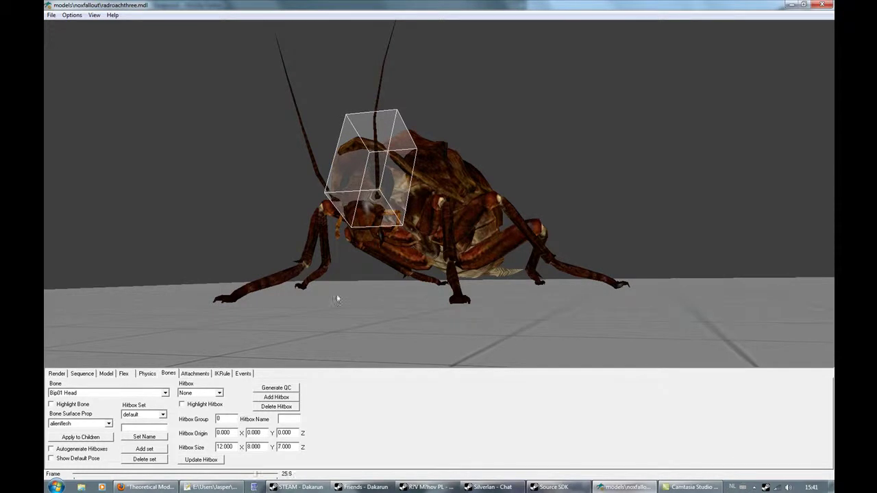
- Try offsetting the head hitbox origin along Z and by -1 in Y, and reset both to 0
drag(368, 257, 379, 259)
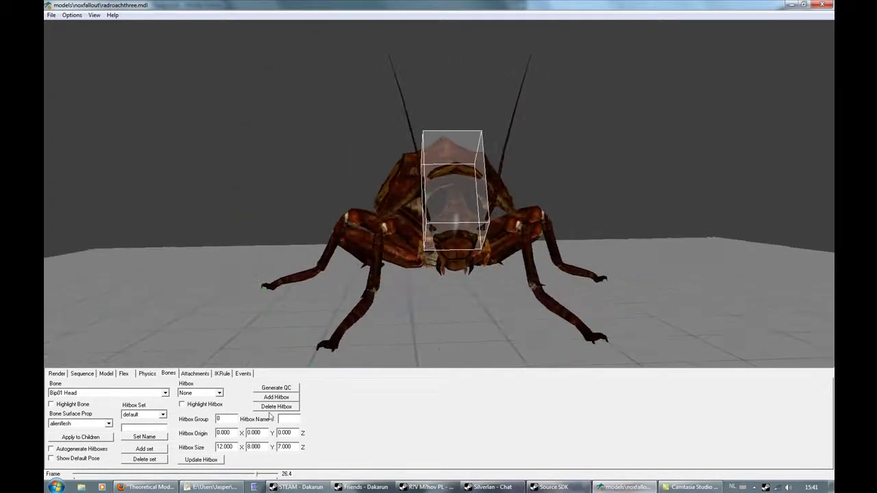
click(281, 432)
text(1)
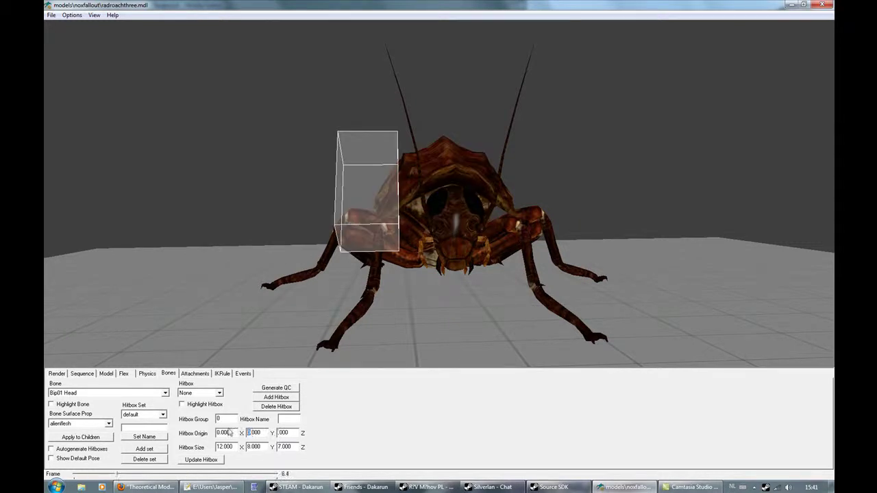
text(-1)
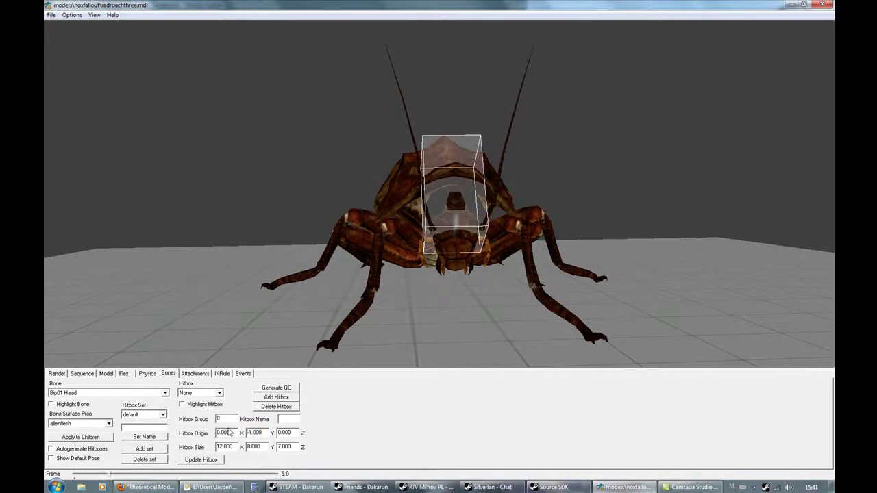
drag(441, 307, 476, 274)
key(BackSpace)
key(BackSpace)
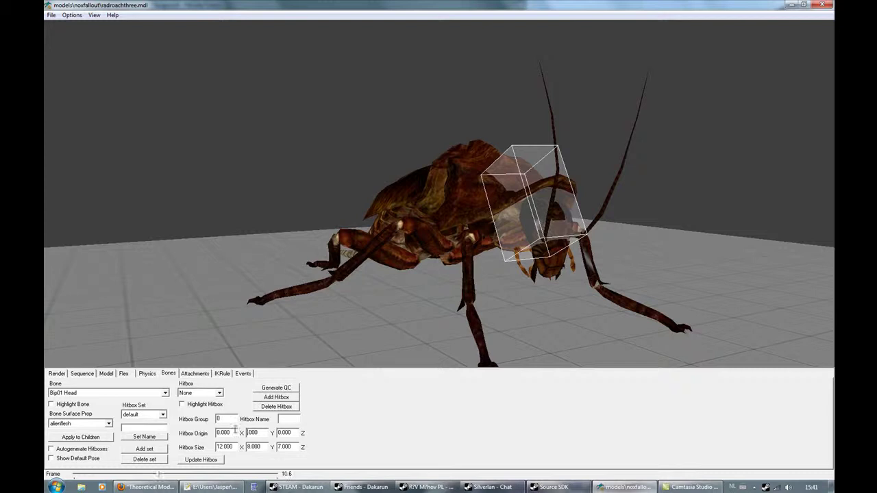
text(0)
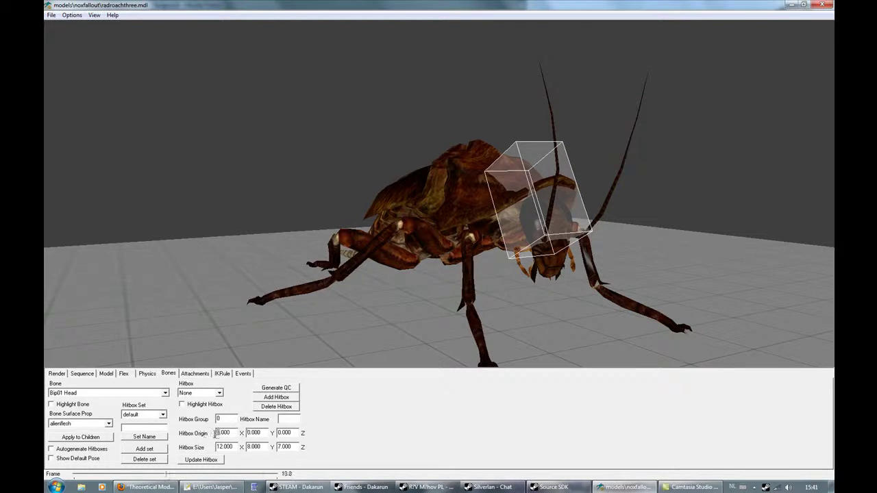
text(-1)
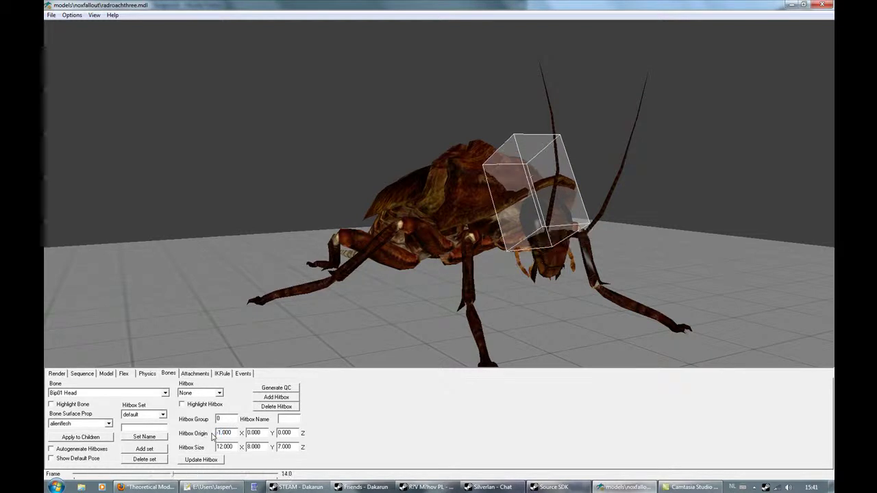
text(3)
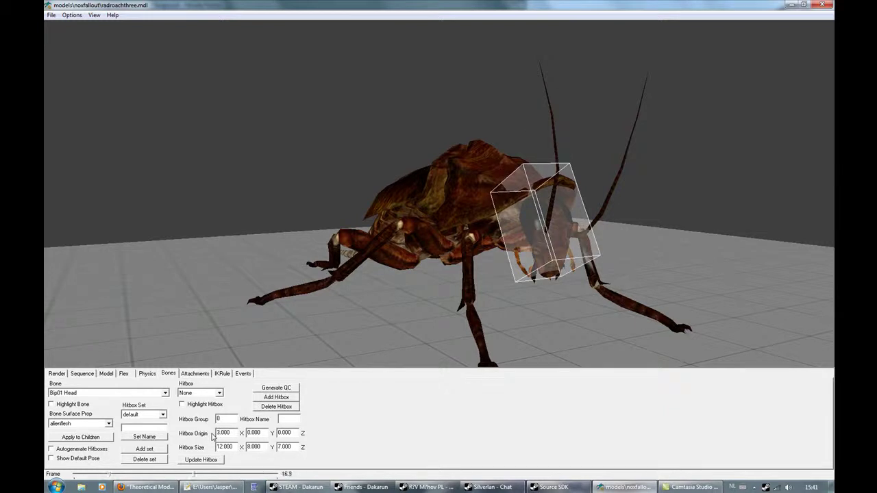
text(1)
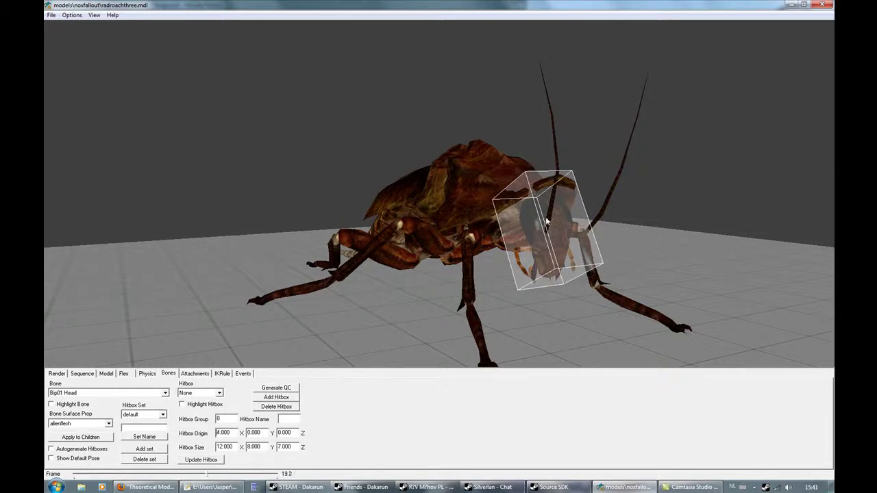
- Set the head hitbox's X origin to 4 and check its fit around the head from several angles
drag(546, 220, 353, 219)
drag(423, 289, 375, 258)
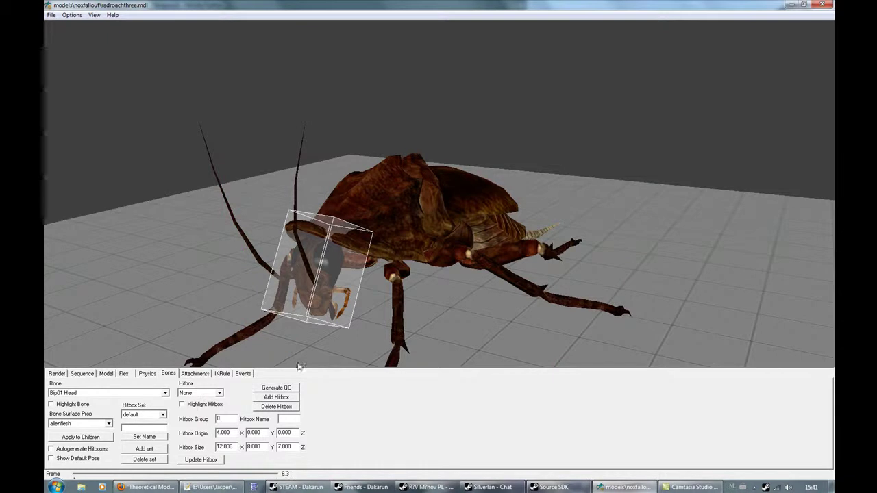
drag(328, 300, 324, 335)
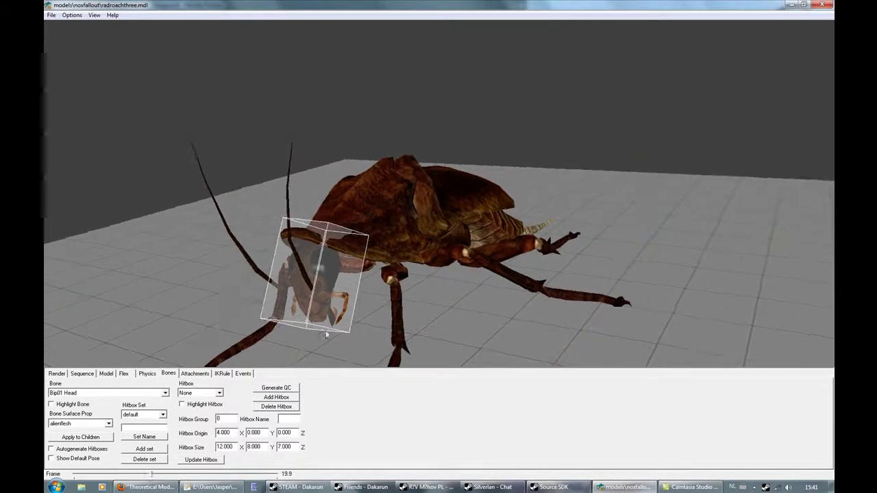
- Generate the hitbox QC code, switch to Notepad++ and paste it into a new document
click(278, 390)
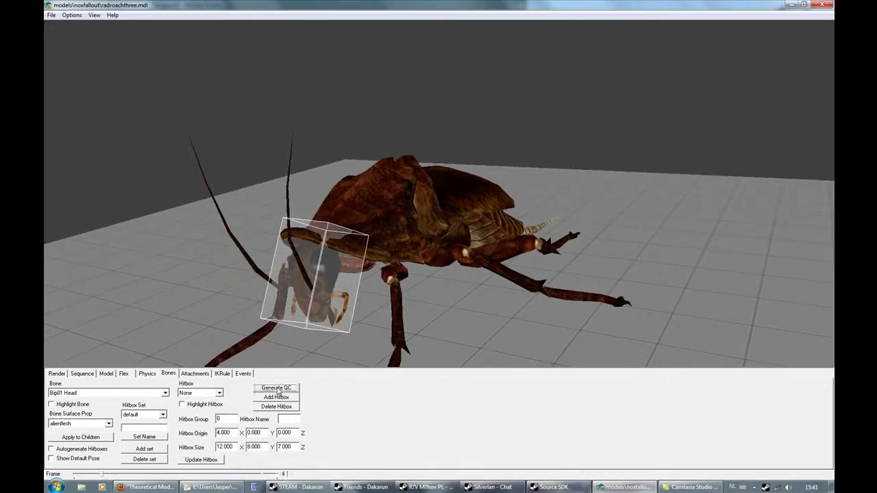
click(213, 487)
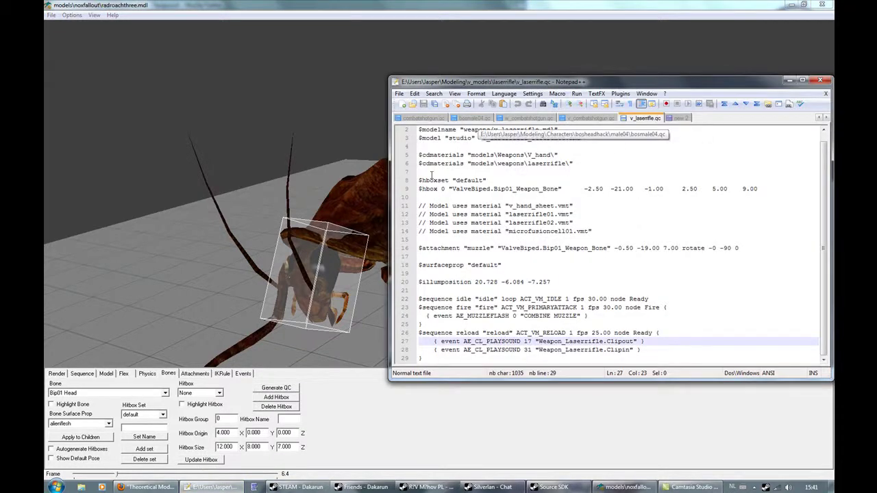
click(403, 103)
text(// .qc block generated by HLMV begins.  $surfaceprop "alienflesh"   $hboxset "default"  $hbox 0 "Bip01 Head"	-2.00	-4.00	-3.50	10.00	4.00	3.50  // .qc block generated by HLMV ends.)
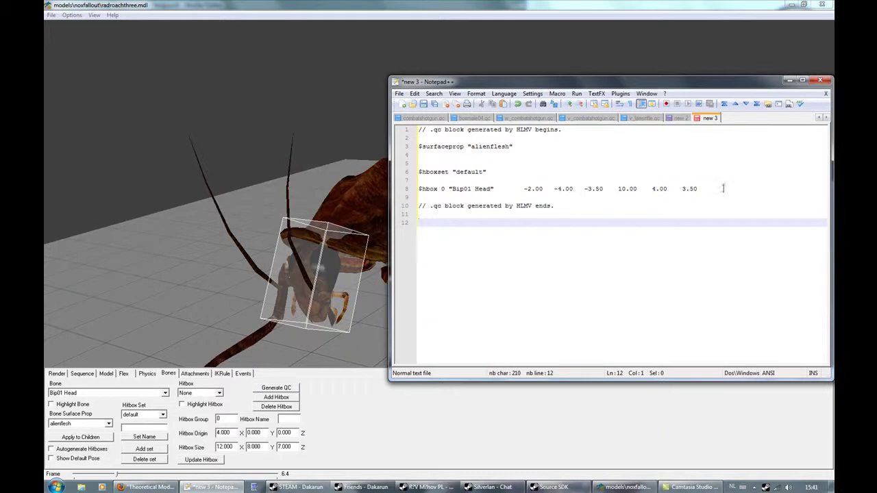
drag(723, 188, 336, 187)
click(551, 189)
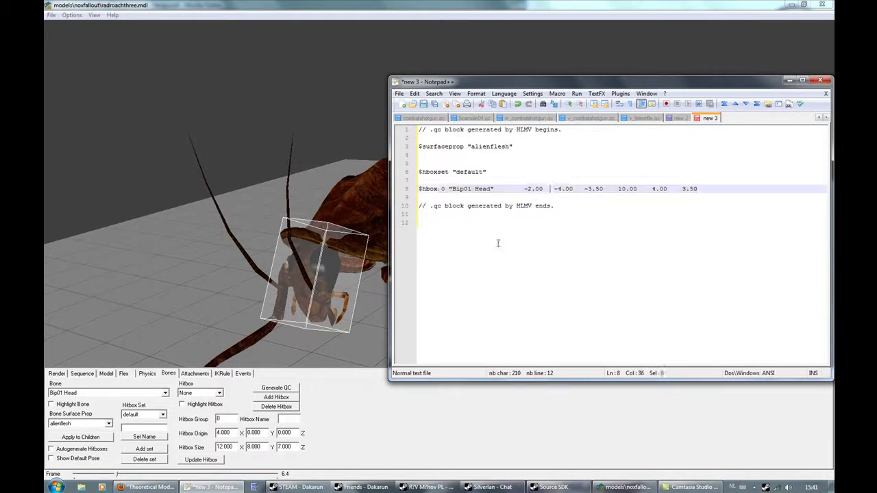
- Switch back to the model viewer and add a new hitbox to the Bip01 R Forearm bone
click(123, 393)
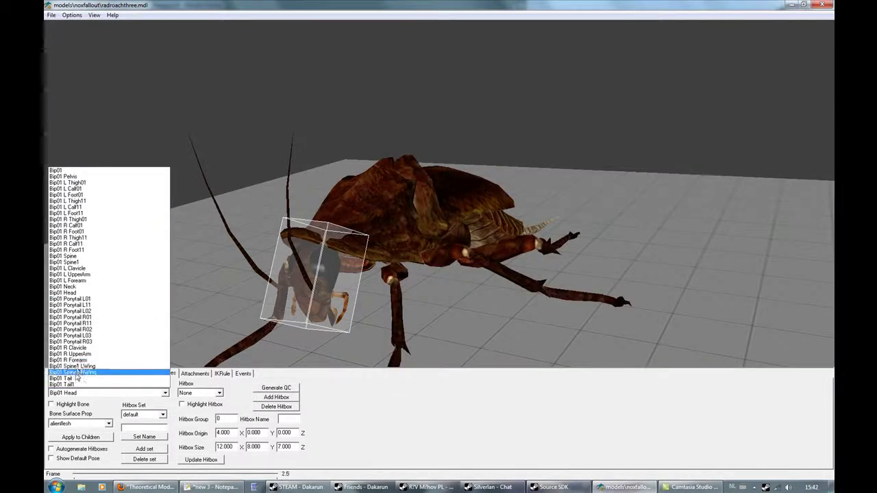
click(84, 361)
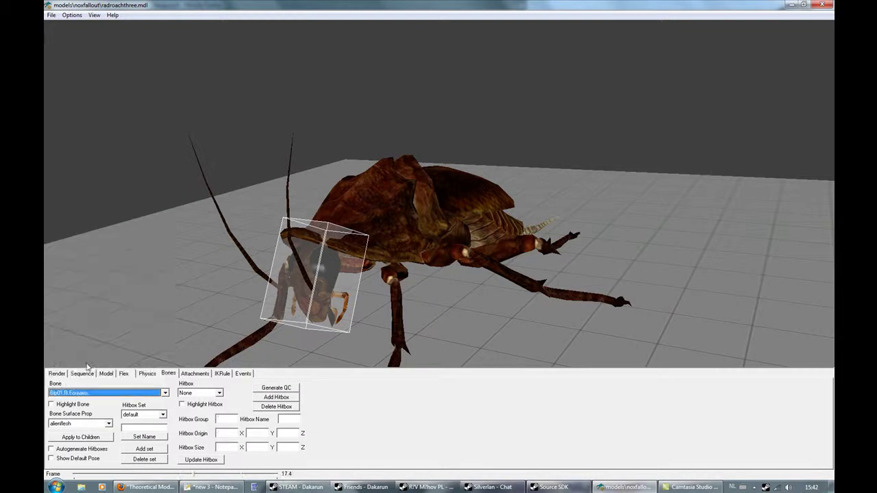
click(276, 397)
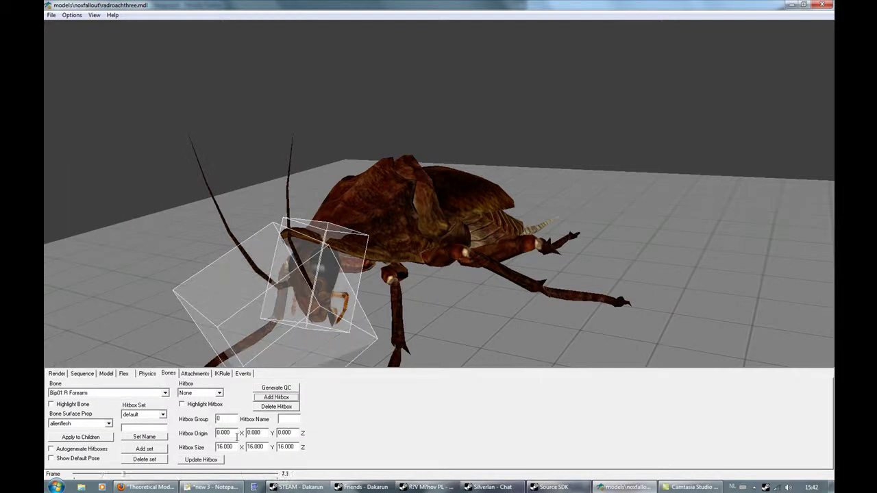
- Set the right forearm hitbox's X size to 11, judging it against the front leg
drag(339, 325, 217, 285)
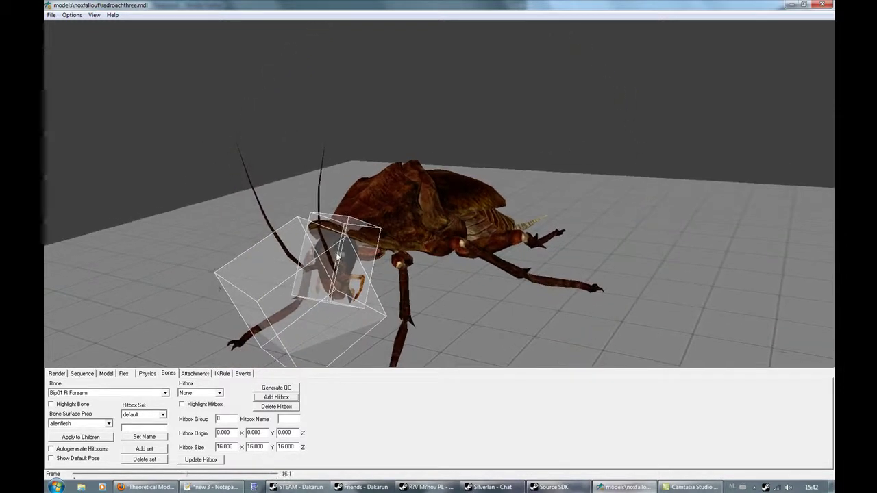
drag(311, 257, 363, 258)
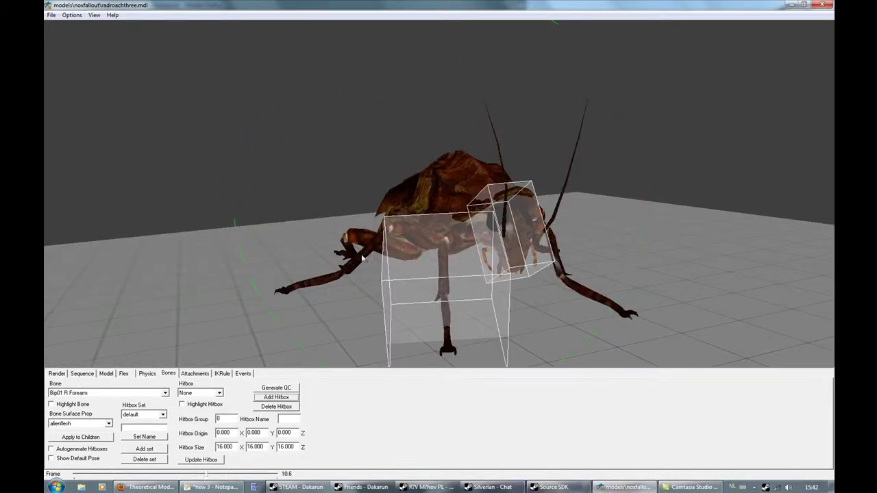
mouse_move(444, 211)
mouse_down()
mouse_move(411, 215)
mouse_move(443, 211)
mouse_up()
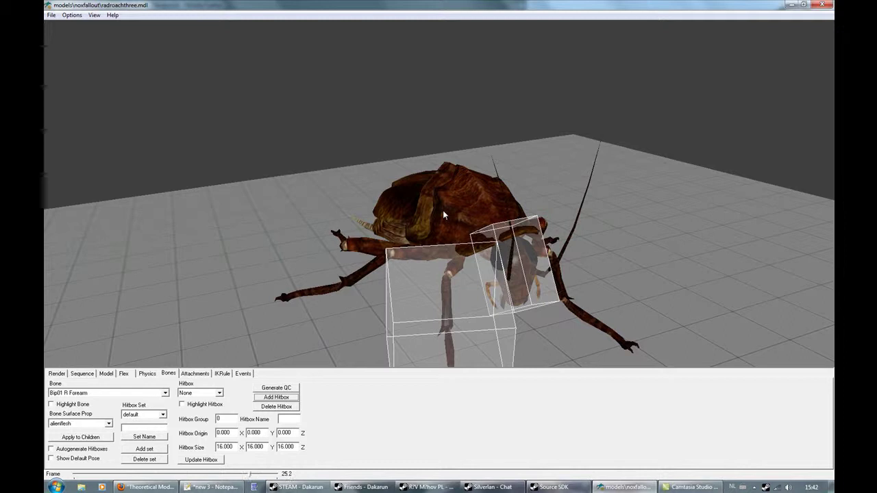
right_drag(442, 215, 415, 236)
mouse_move(213, 206)
right_down()
mouse_move(217, 197)
mouse_move(212, 209)
right_up()
drag(211, 209, 327, 183)
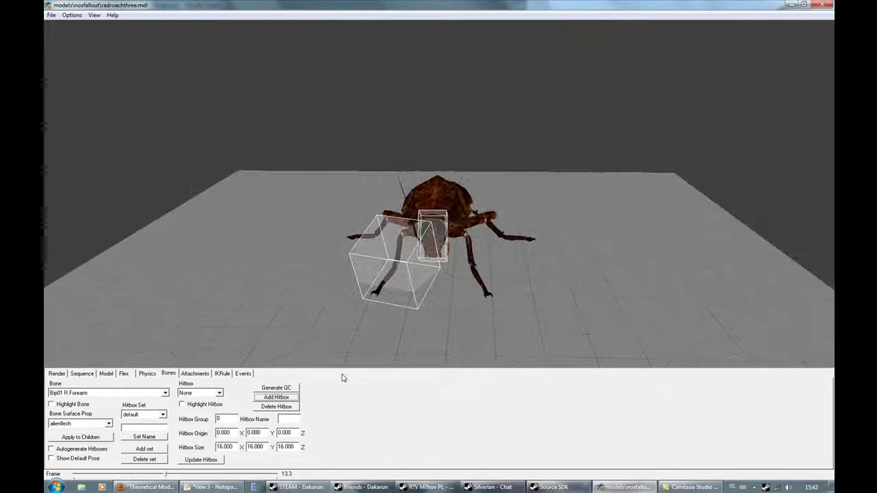
drag(224, 447, 215, 446)
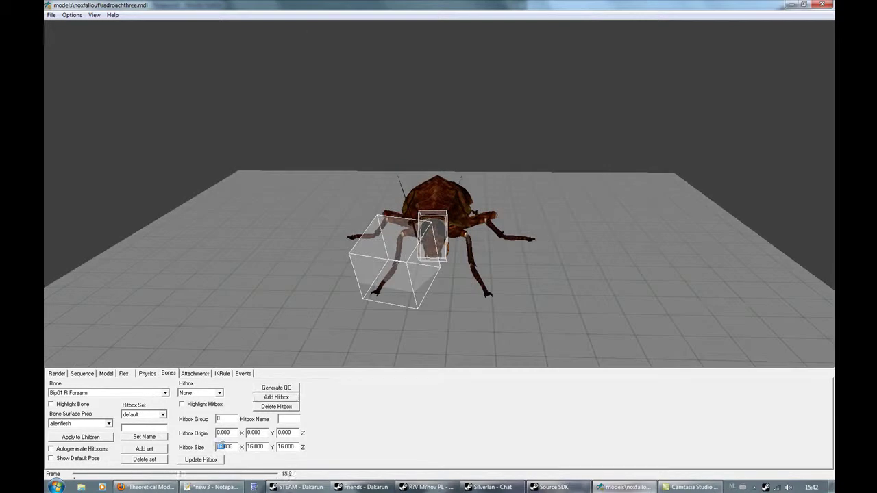
text(1)
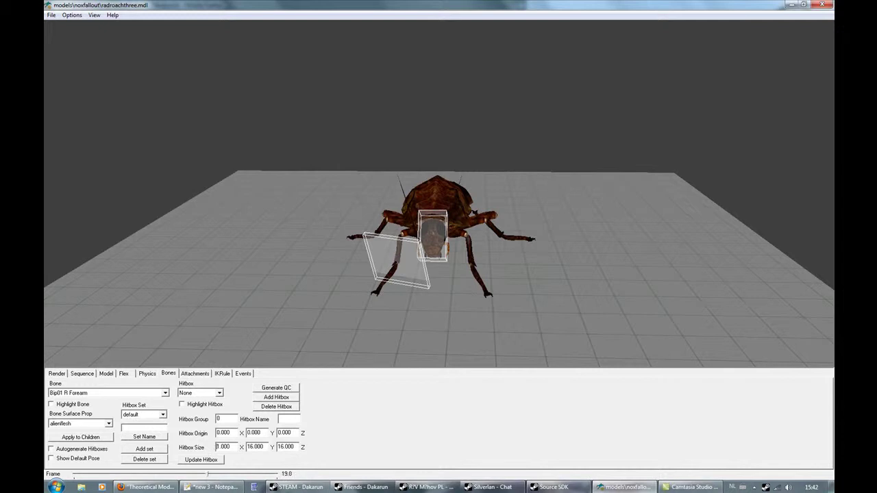
text(1)
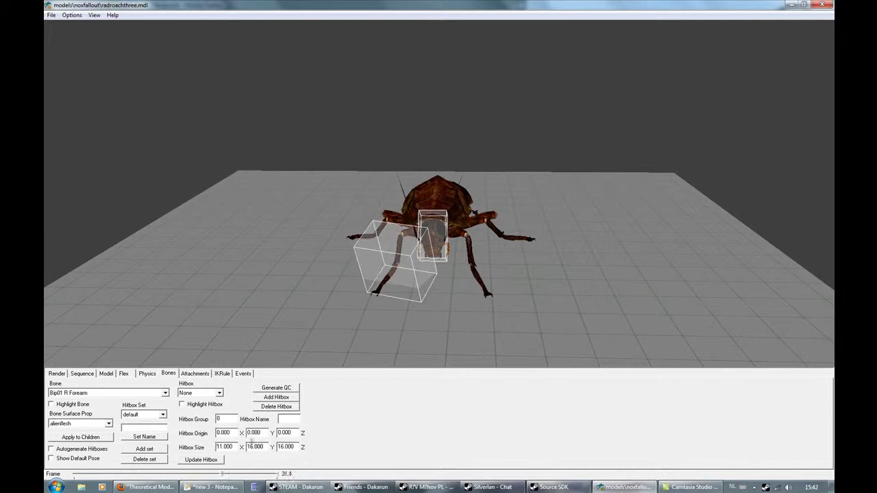
- Set the right forearm hitbox's Y size to 3 and Z size to 2 to match the leg's thickness
drag(253, 447, 243, 449)
text(1)
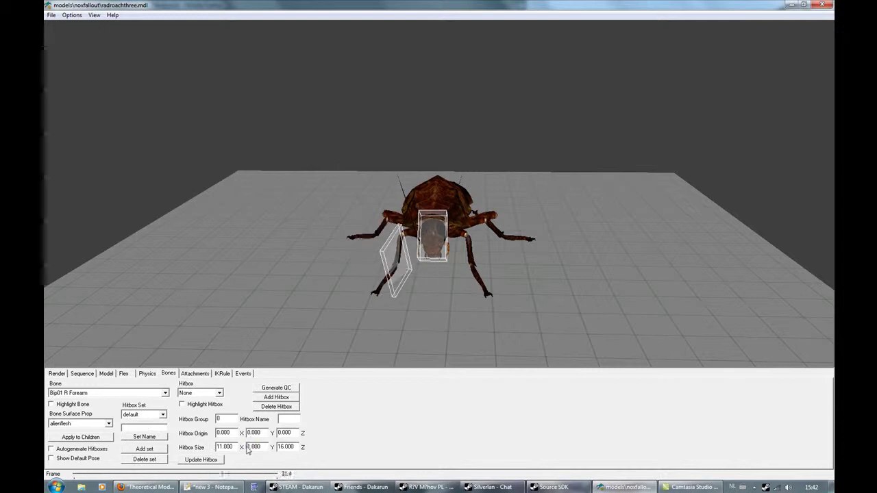
key(BackSpace)
text(3)
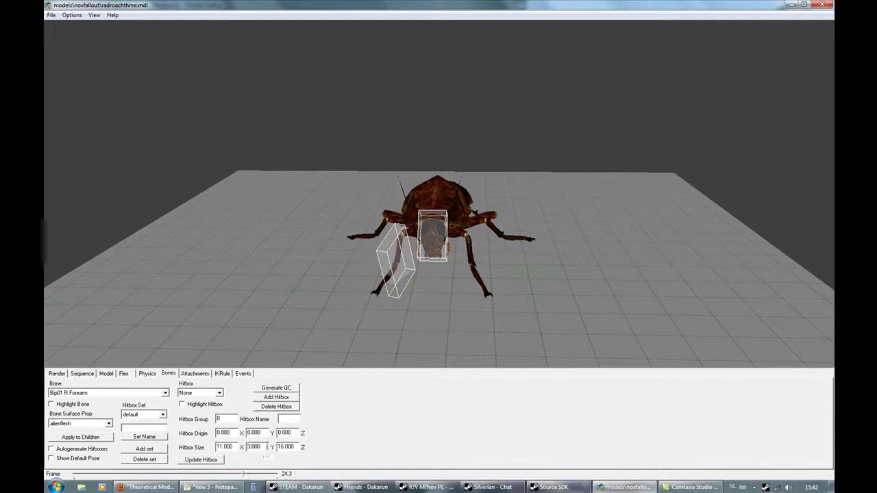
key(Tab)
text(4)
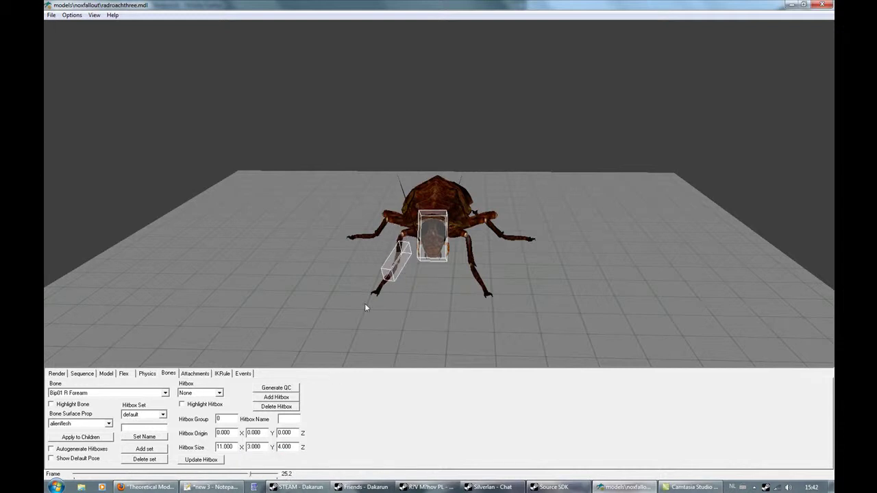
drag(366, 307, 476, 267)
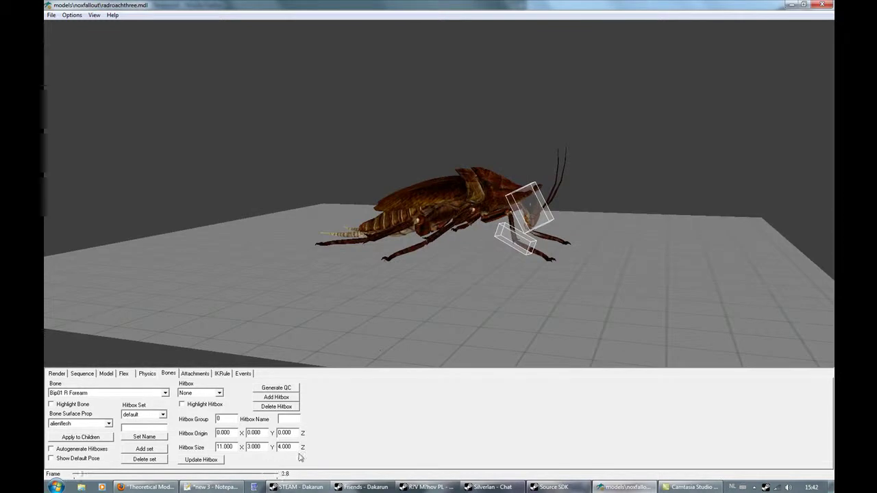
text(2)
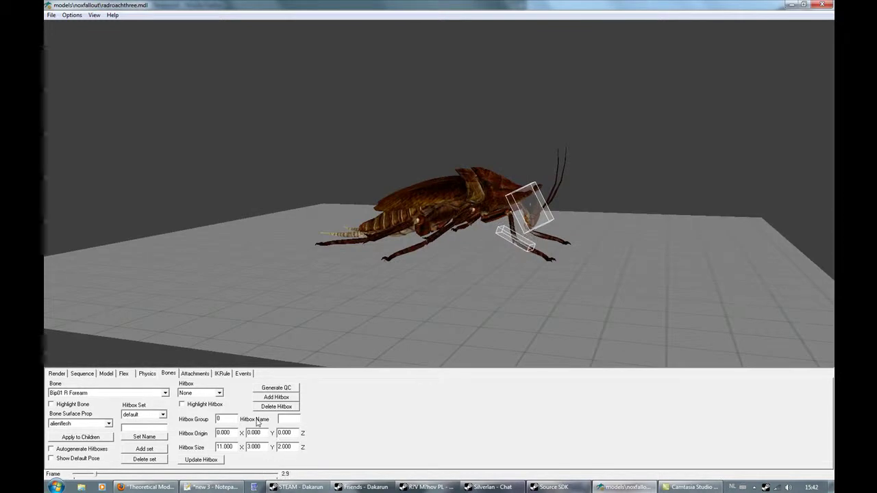
- Inspect the forearm hitbox from several angles, try a Z origin of 2 and reset it to 0
click(279, 432)
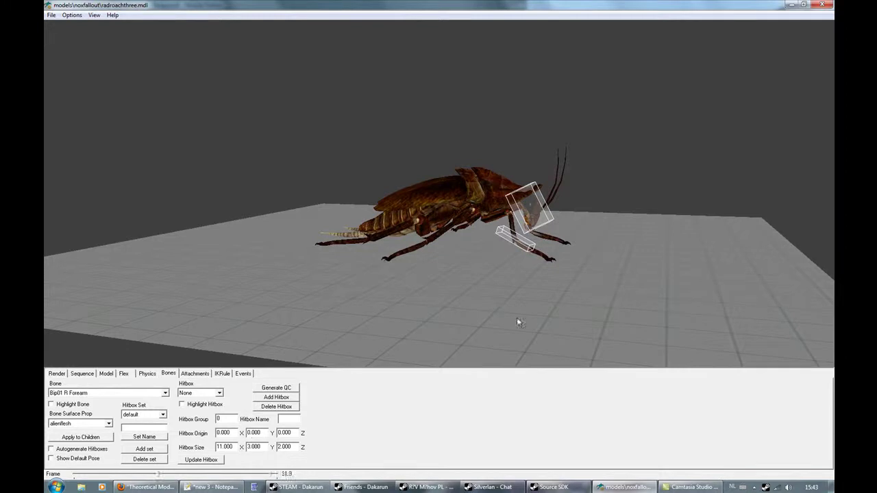
drag(528, 276, 510, 276)
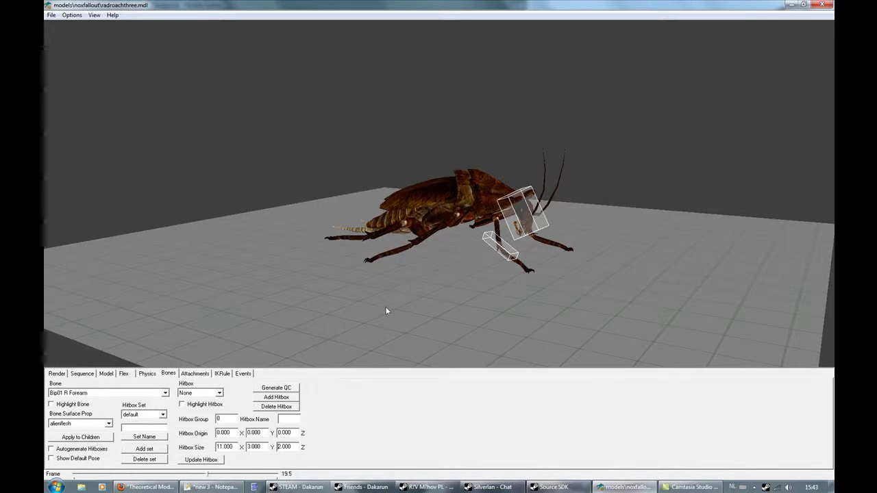
drag(513, 260, 429, 304)
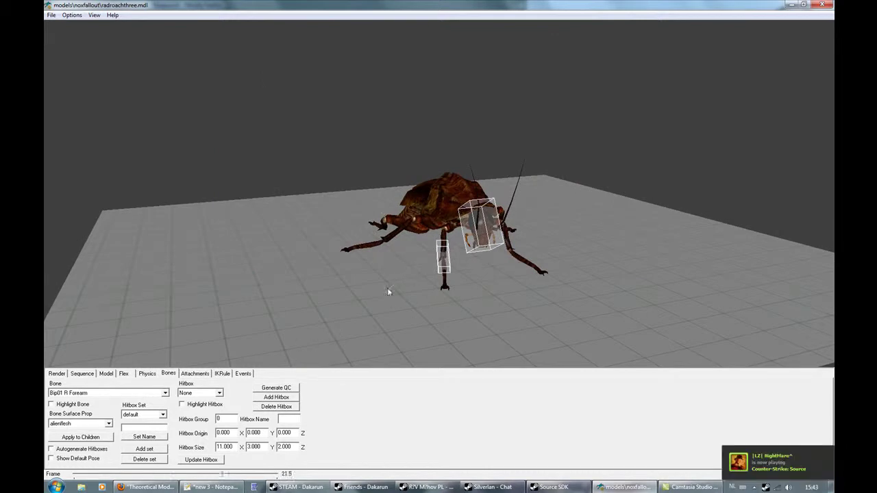
drag(387, 288, 528, 249)
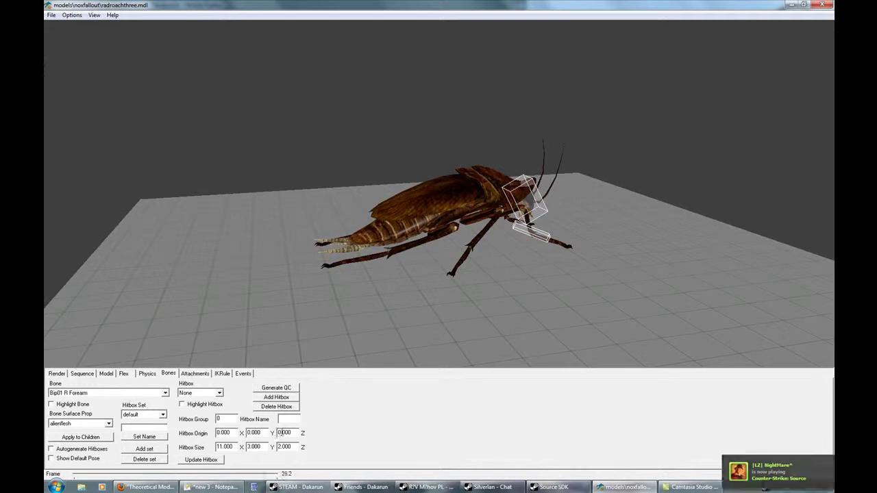
drag(282, 433, 274, 435)
text(2.)
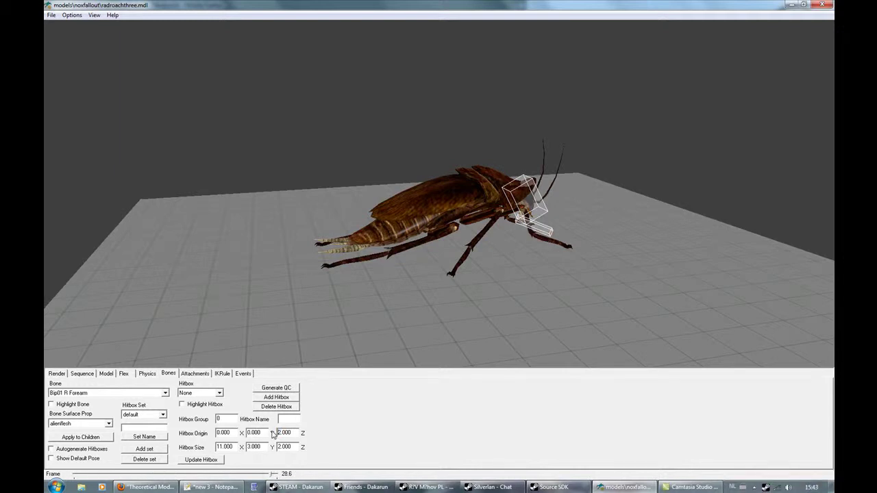
text(0)
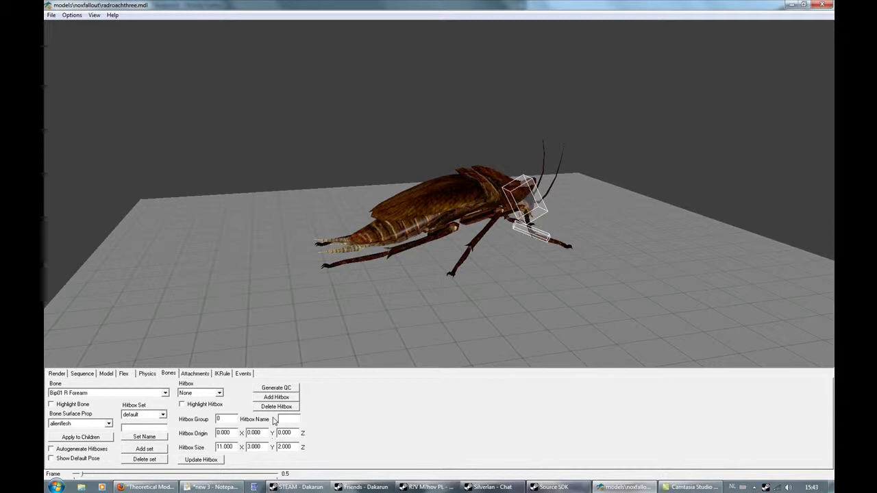
- Try offsetting the forearm hitbox's origin along Y and reset it to 0
click(250, 433)
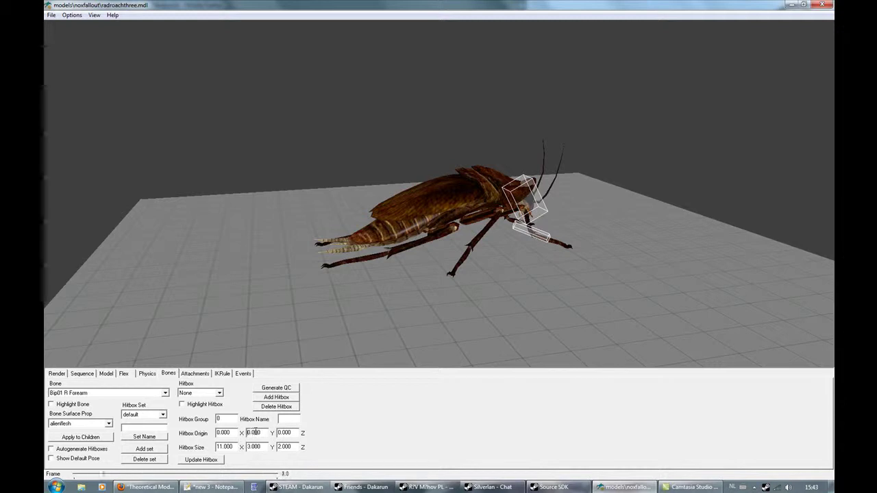
text(2)
key(BackSpace)
text(1)
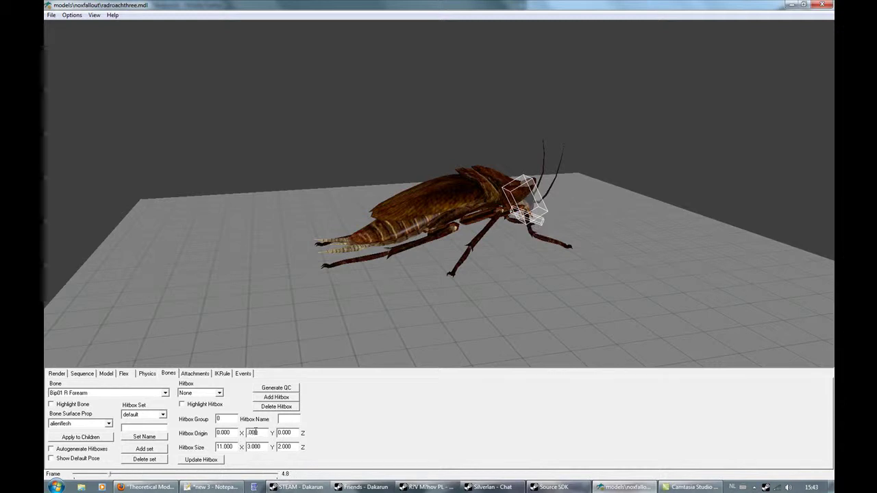
key(BackSpace)
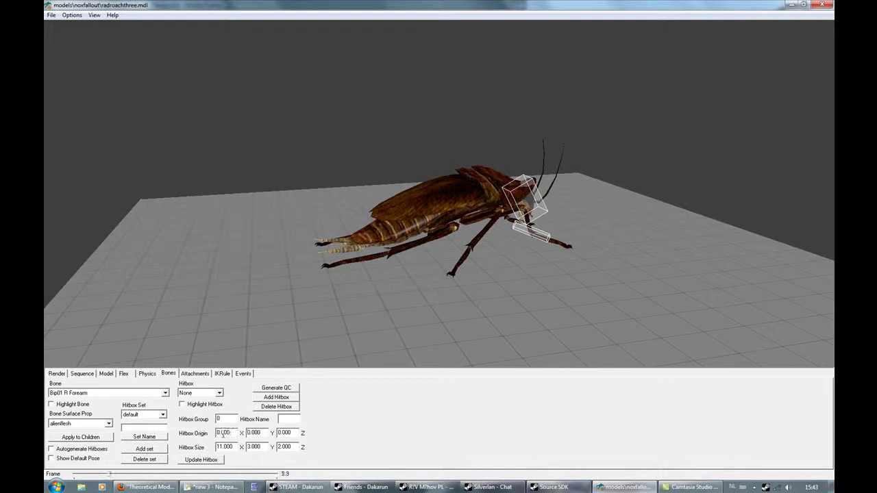
- Set the forearm hitbox's X origin to 6 and check its fit on the leg from the front
drag(220, 433, 214, 433)
text(2)
key(BackSpace)
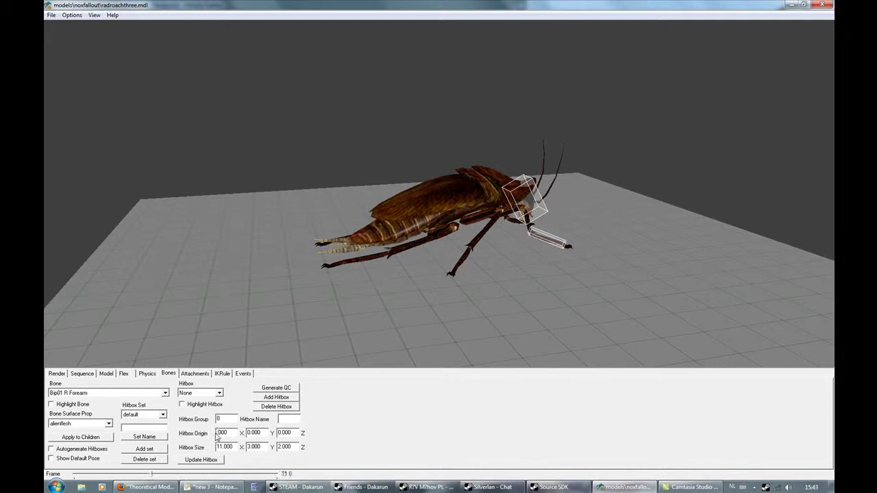
text(5)
drag(594, 235, 431, 258)
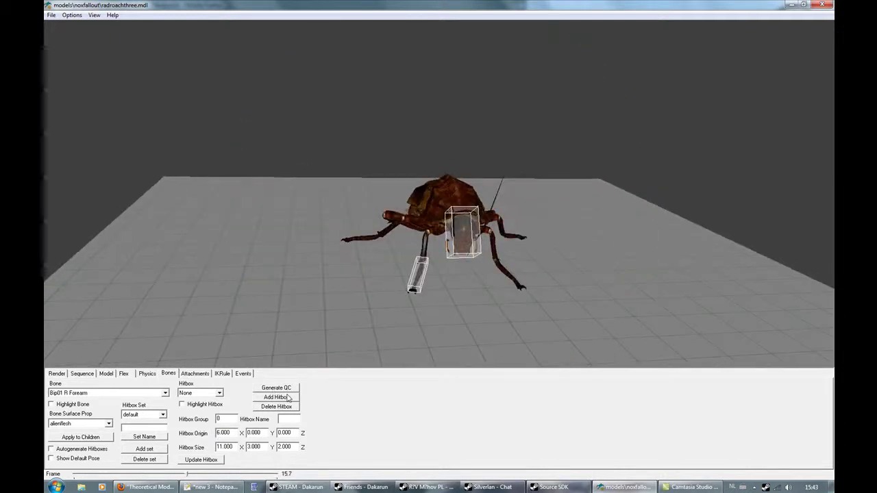
- Generate the QC code for both hitboxes, switch to Notepad++ and replace the whole document with it
click(273, 389)
click(211, 487)
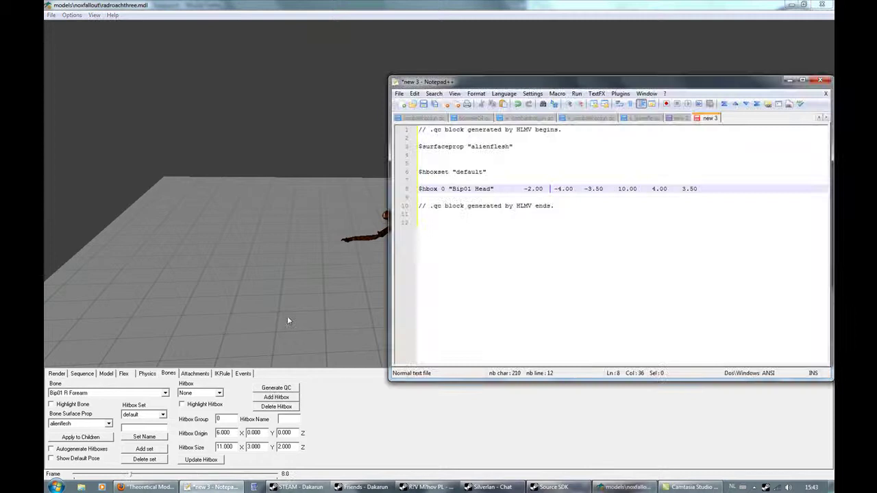
key(ctrl+a)
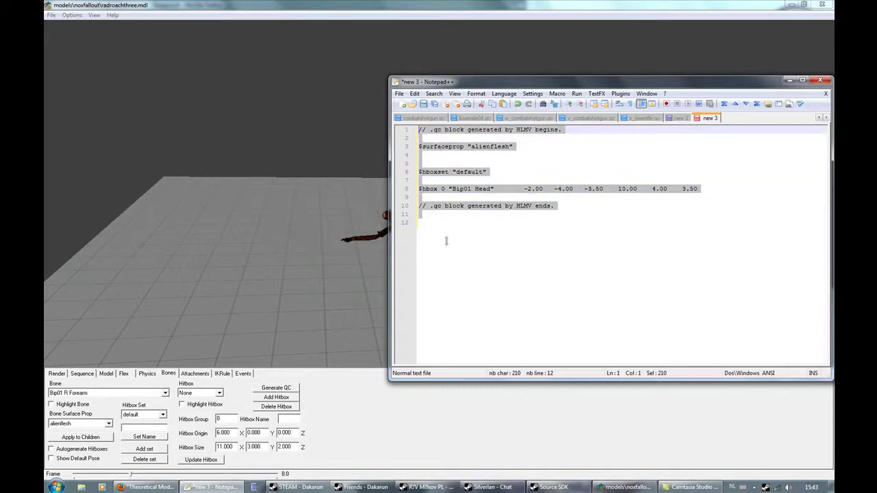
text(// .qc block generated by HLMV begins.  $surfaceprop "alienflesh"   $hboxset "default"  $hbox 0 "Bip01 Head"		-2.00	-4.00	-3.50	10.00	4.00	3.50 $hbox 0 "Bip01 R Forearm"		0.50	-1.50	-1.00	11.50	1.50	1.00  // .qc block generated by HLMV ends.)
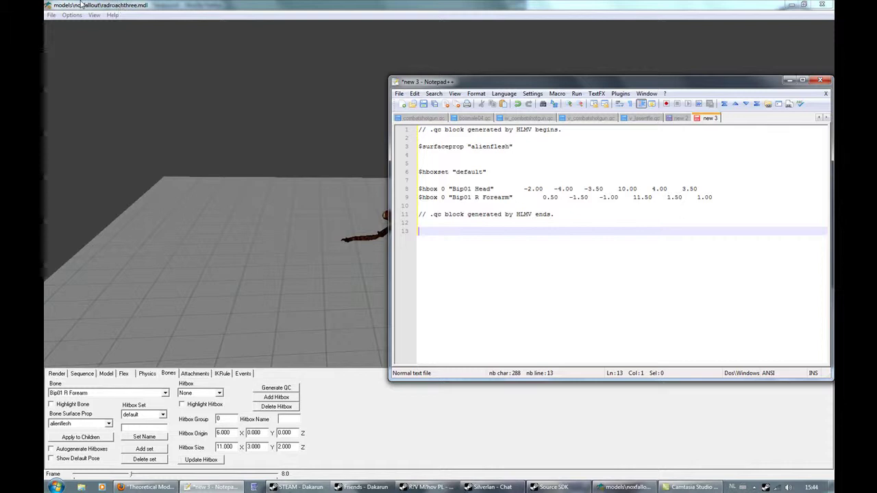
- Switch back to the model viewer and load protectron.mdl from the models\noxfallout folder
click(82, 74)
click(48, 15)
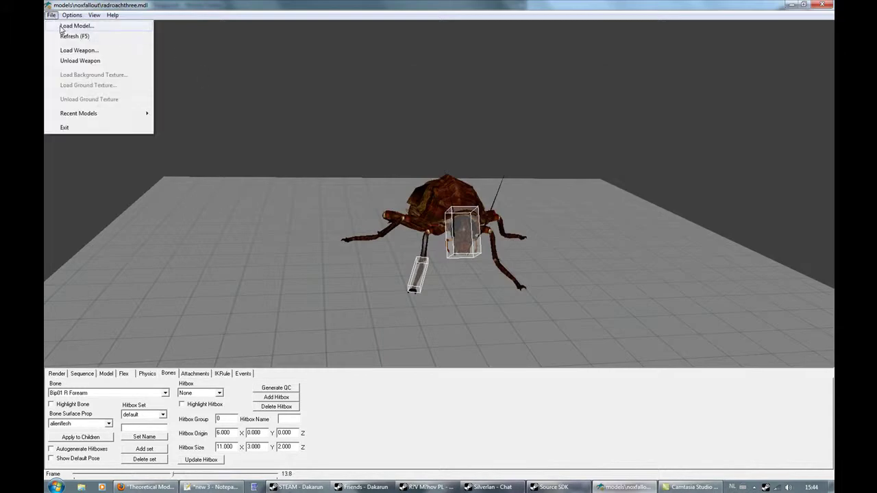
click(62, 26)
double_click(388, 285)
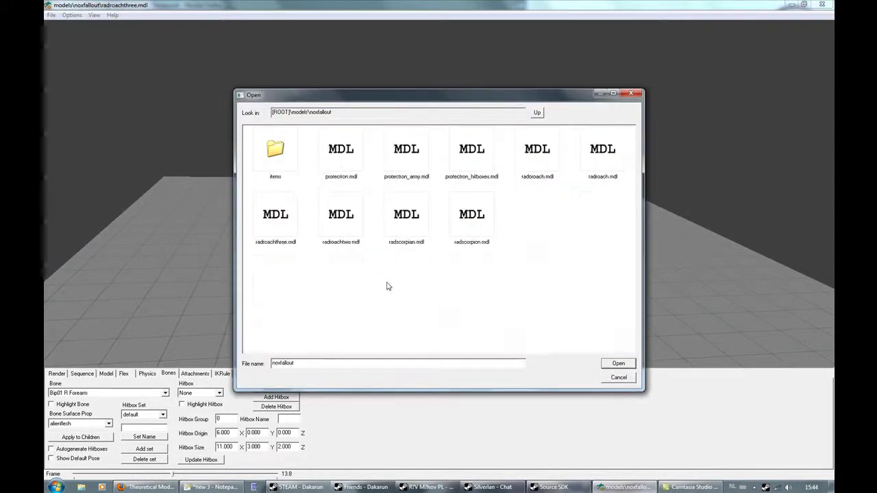
double_click(349, 161)
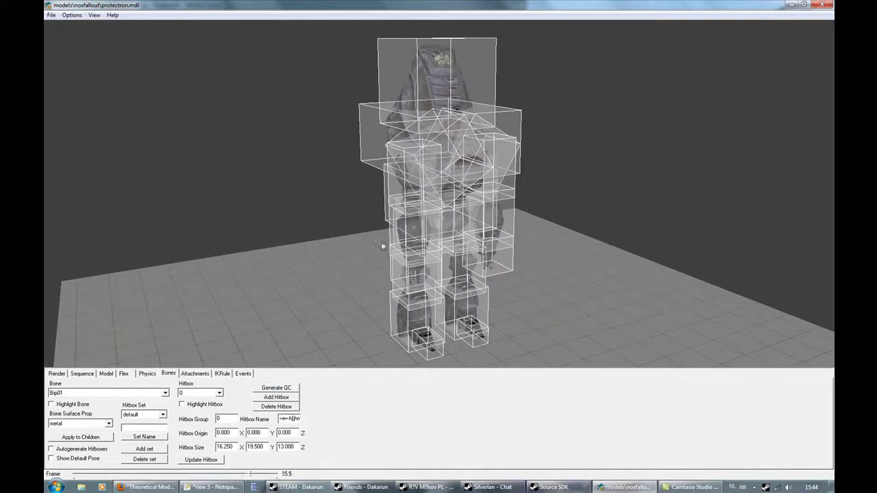
- Set the protectron model's first sequence to ragdoll and refresh the model
click(92, 377)
click(77, 386)
click(75, 396)
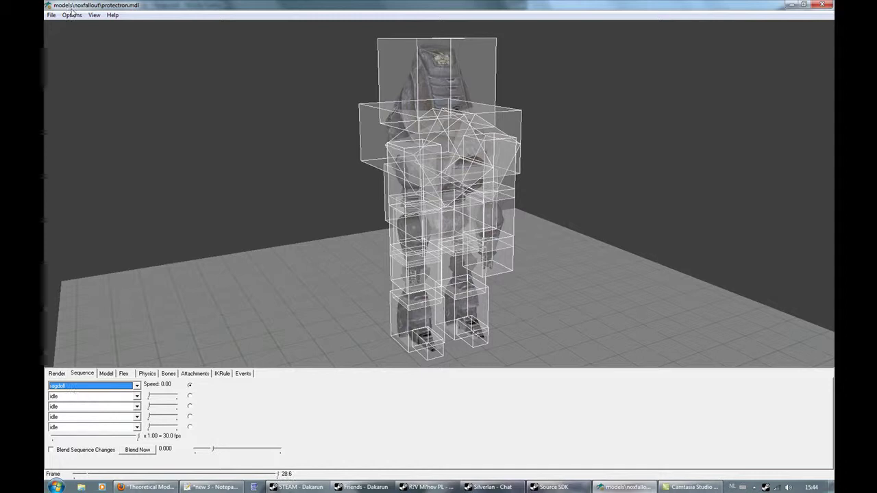
click(52, 15)
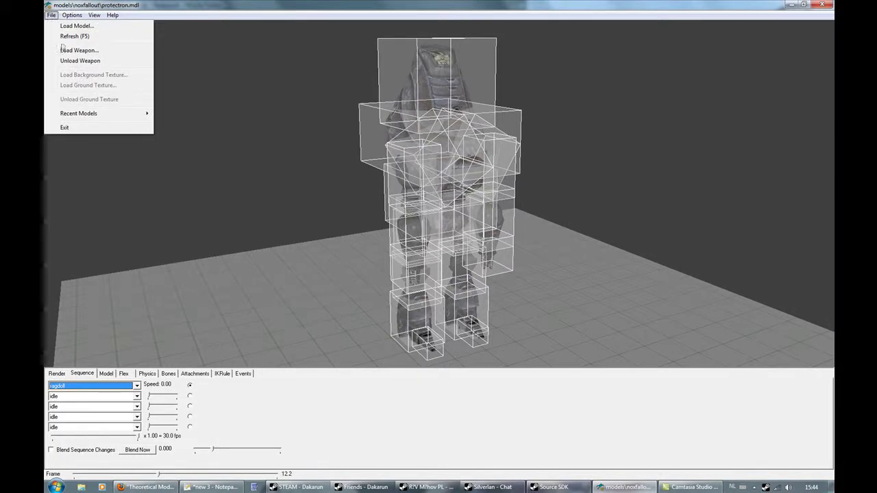
click(68, 37)
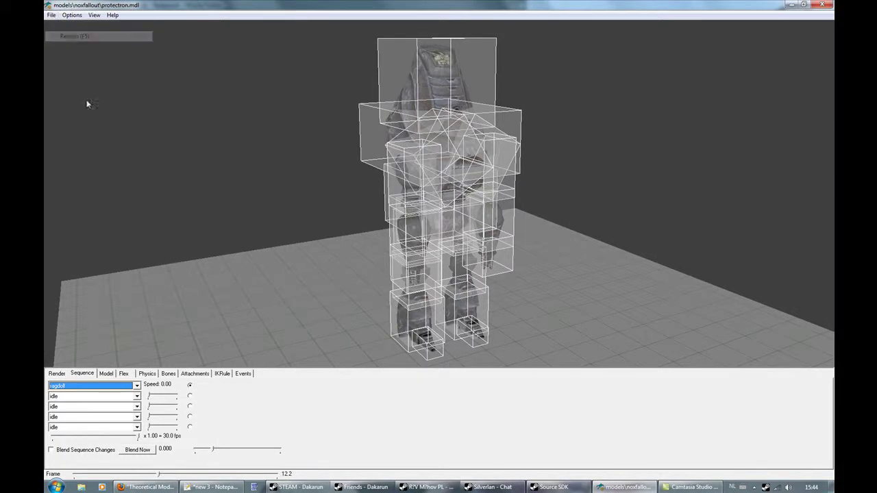
- Look through the protectron's attachment, physics, flex, model, render, IK rule and bone settings, ending at its sequences
click(194, 374)
click(147, 374)
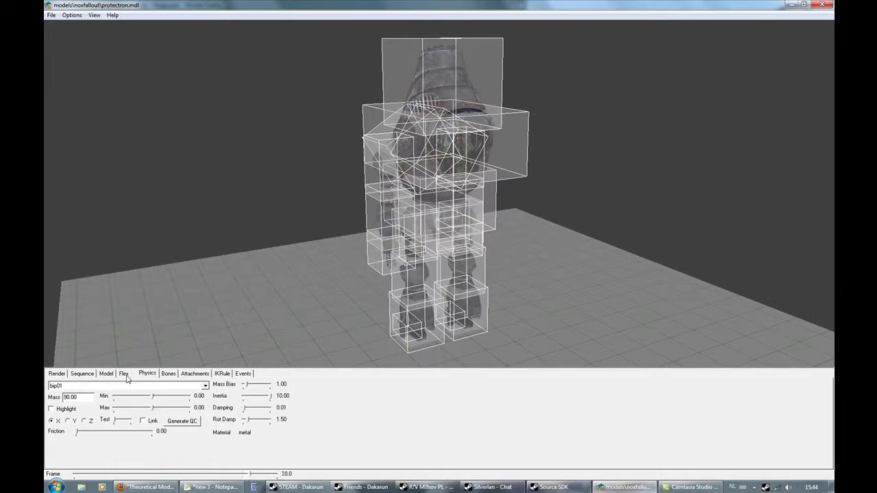
click(124, 374)
click(107, 373)
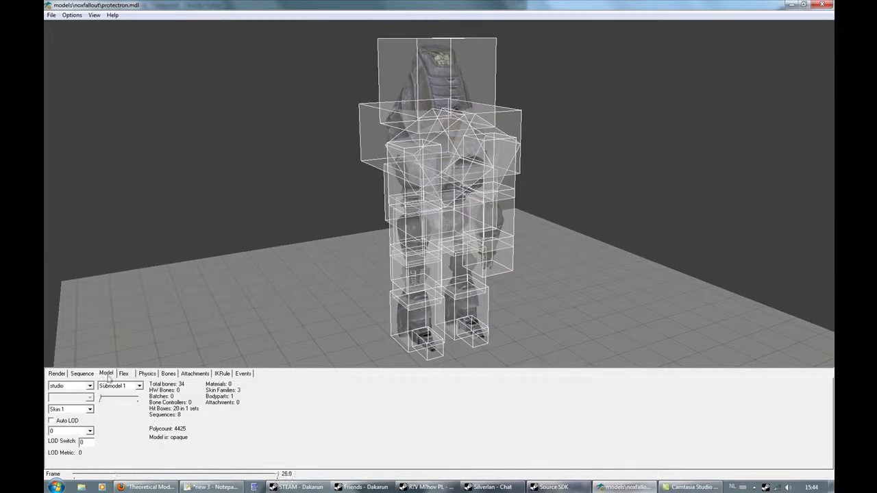
click(82, 374)
click(61, 374)
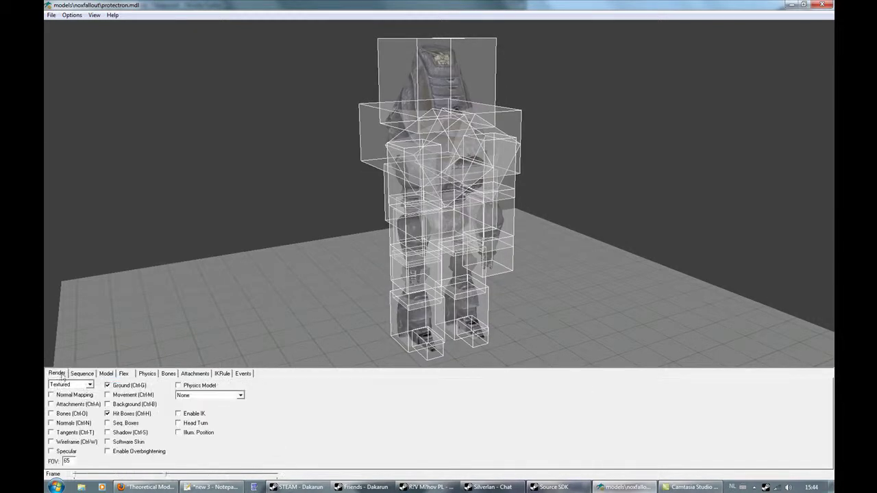
click(225, 375)
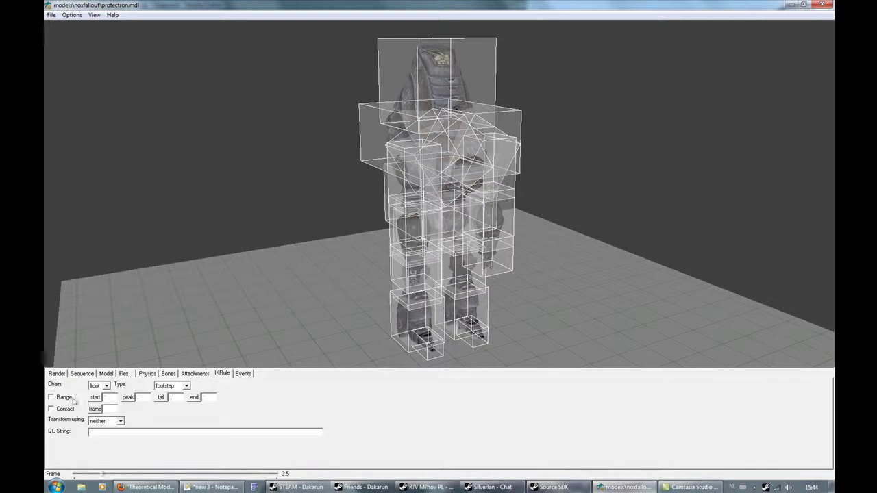
click(167, 375)
click(142, 375)
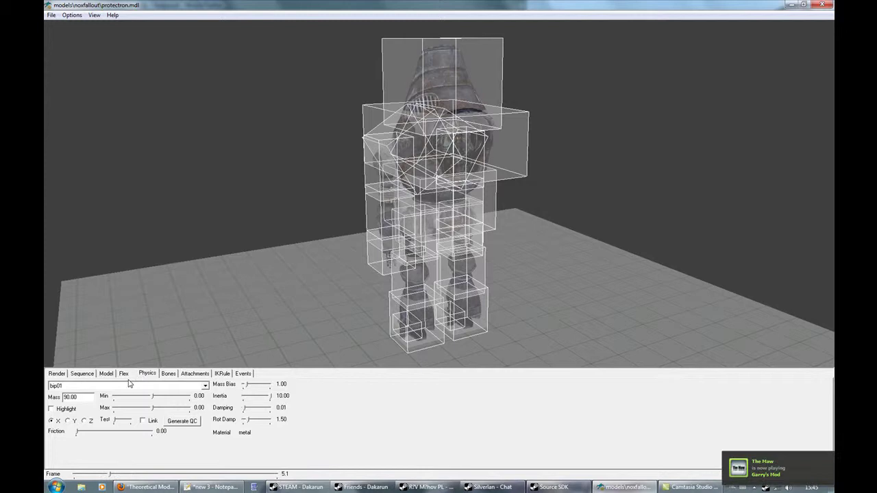
click(124, 374)
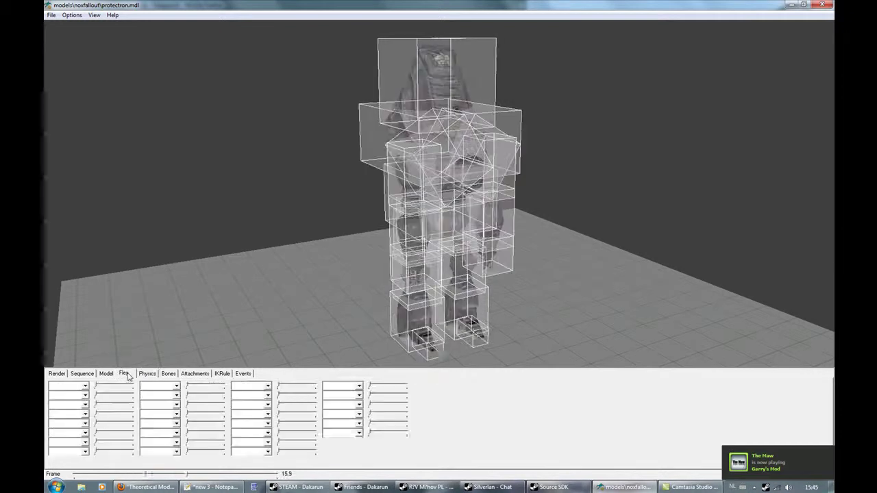
click(145, 373)
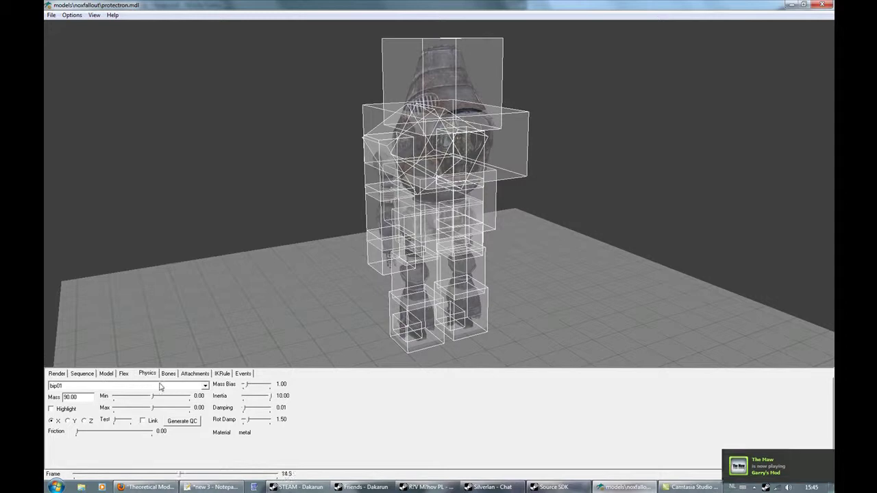
click(82, 374)
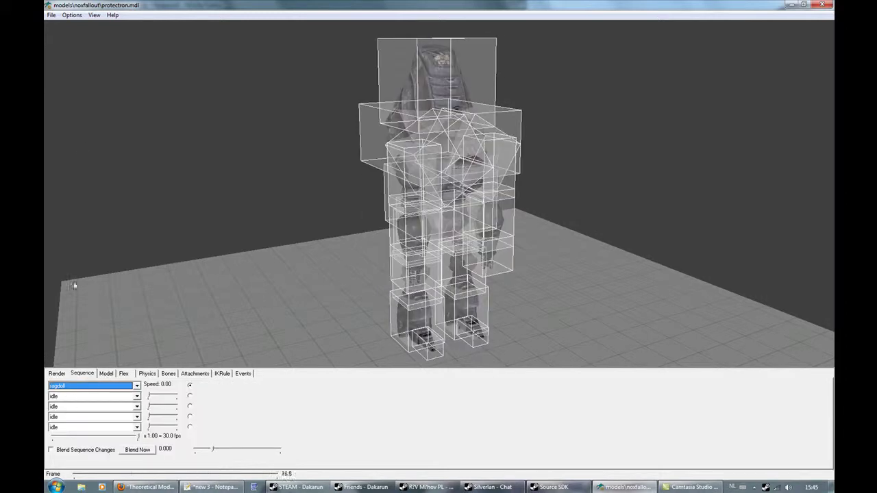
- Load w_IRifle from the models\weapons folder as a weapon for the protectron model
click(52, 16)
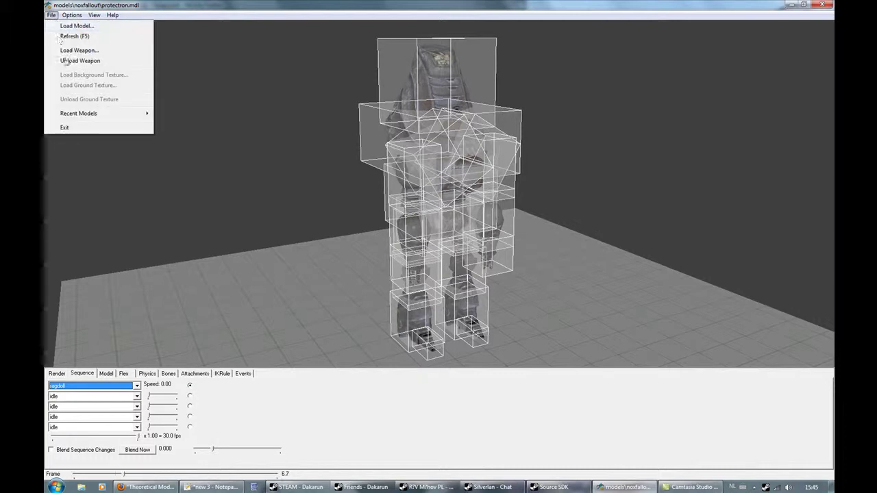
click(69, 51)
click(343, 277)
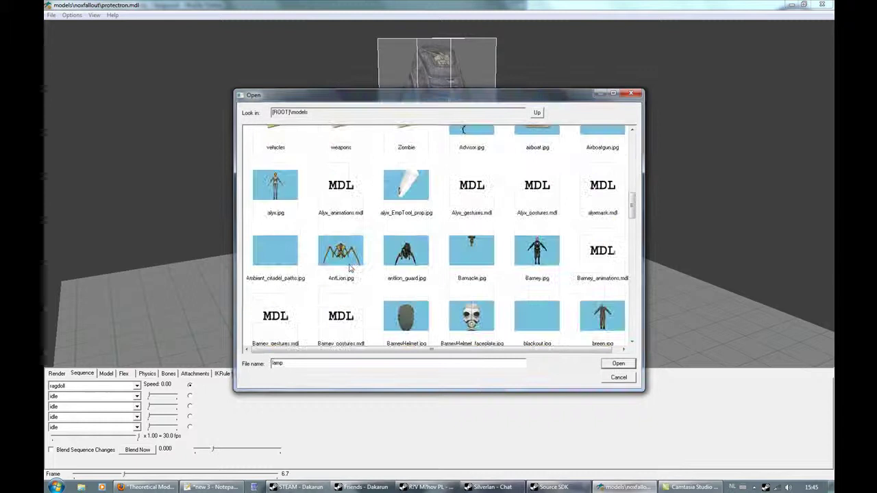
scroll(349, 267, down, 5)
scroll(349, 259, up, 5)
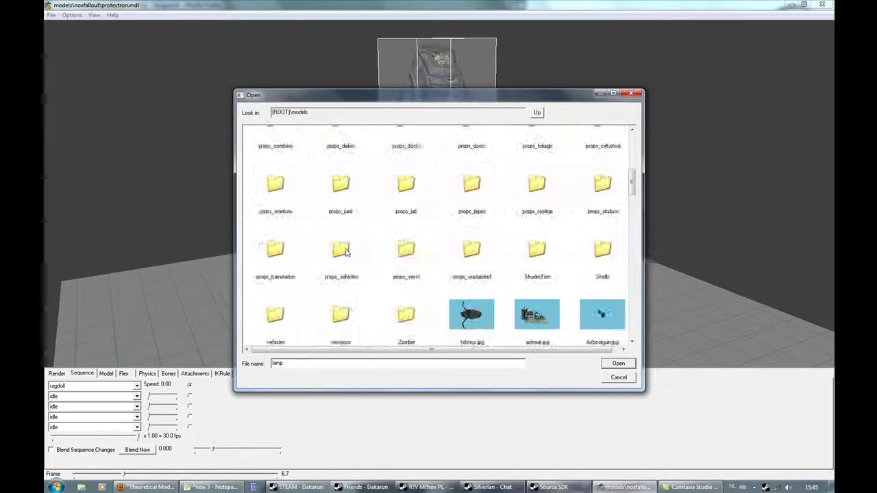
scroll(345, 256, down, 2)
double_click(344, 236)
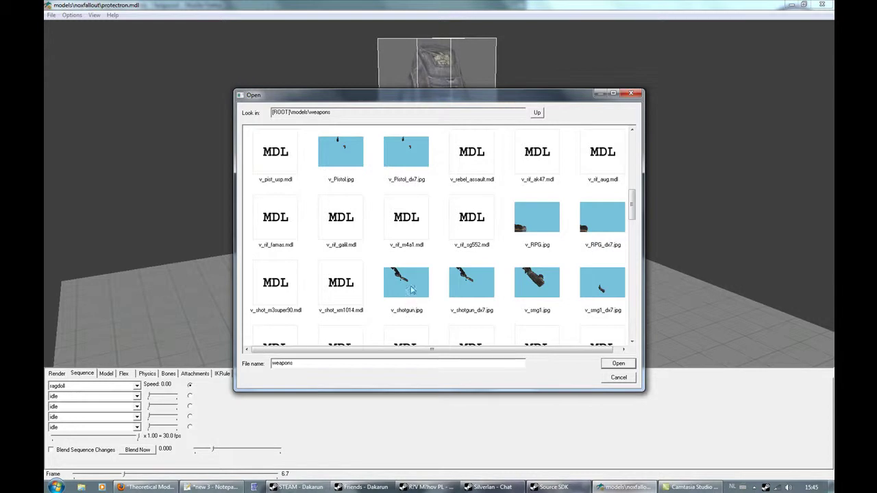
scroll(452, 240, up, 3)
scroll(500, 254, down, 5)
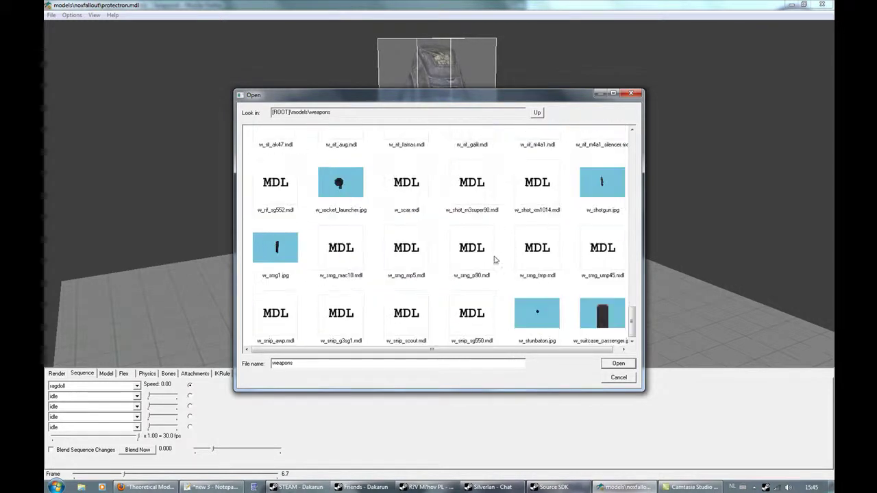
scroll(557, 273, down, 2)
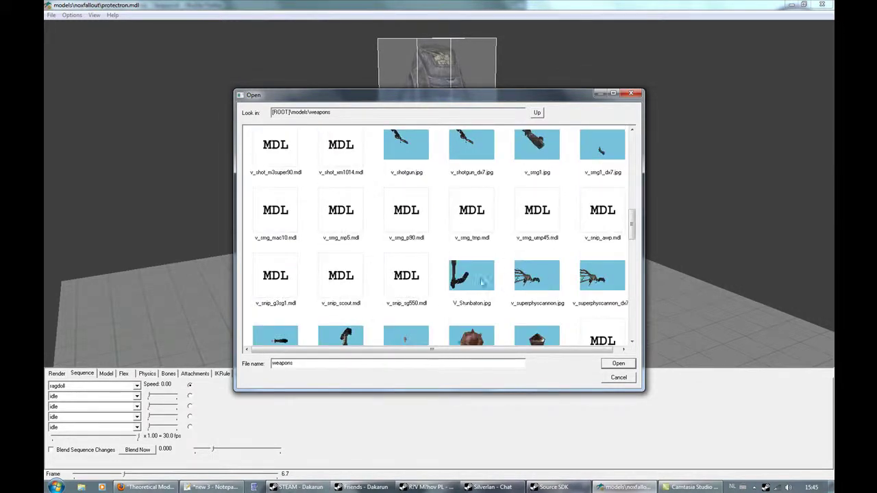
scroll(452, 274, down, 5)
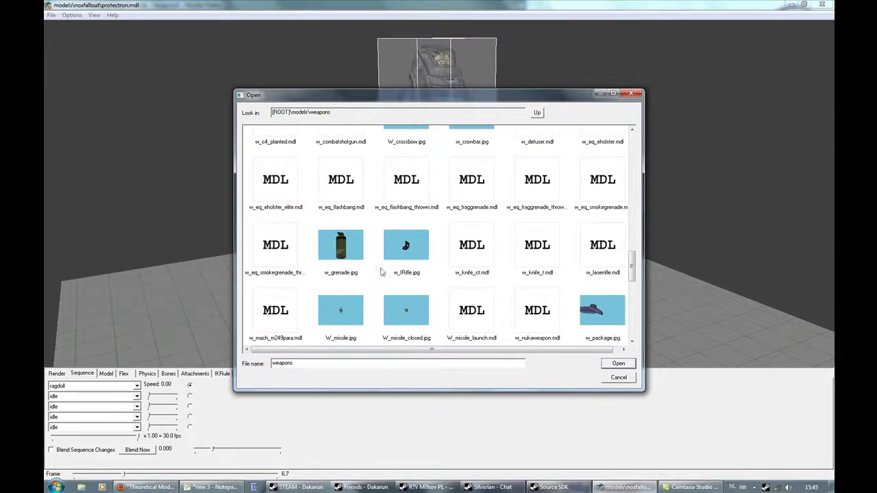
double_click(414, 256)
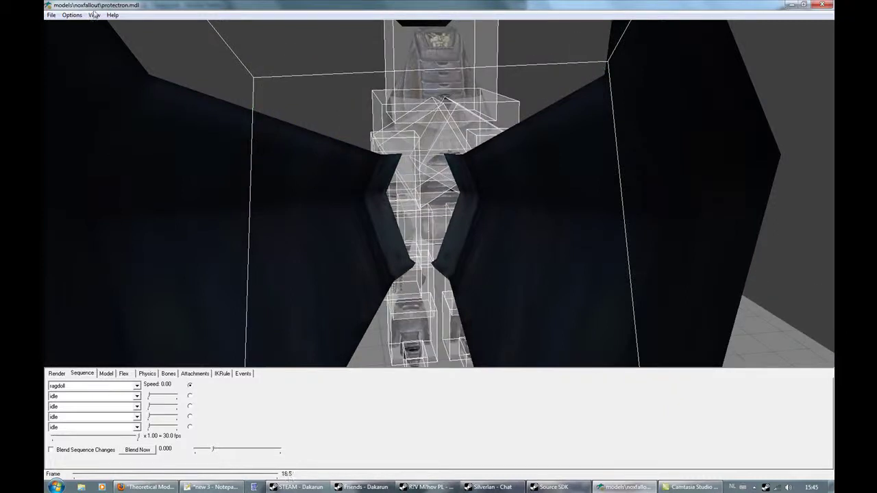
- Load the alyx model from the models folder in place of the protectron
click(51, 15)
click(60, 29)
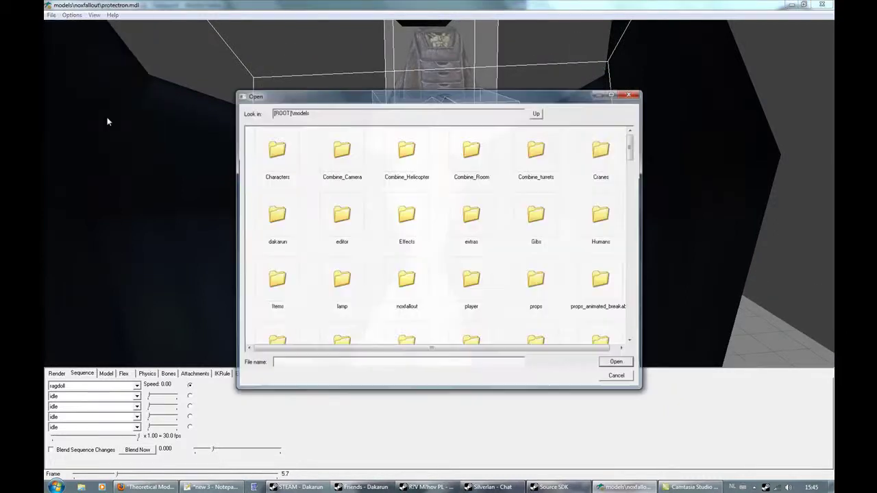
click(276, 151)
scroll(288, 169, down, 5)
scroll(272, 250, up, 5)
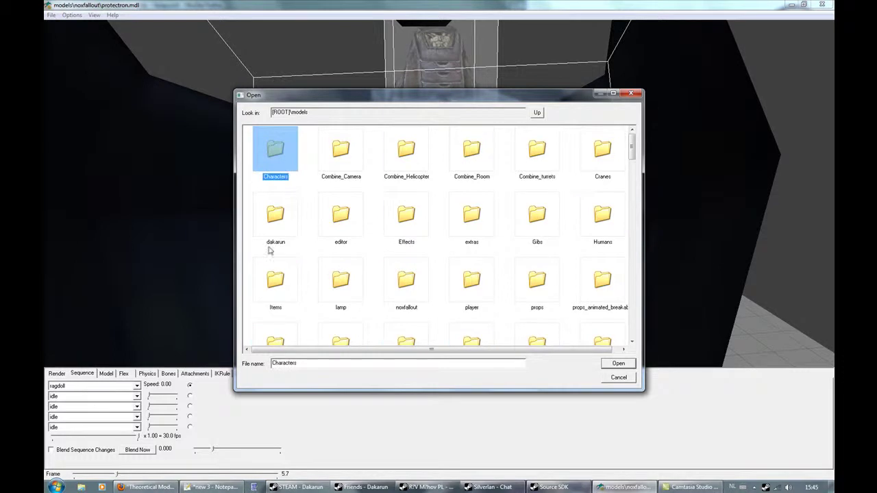
scroll(274, 249, down, 8)
double_click(276, 188)
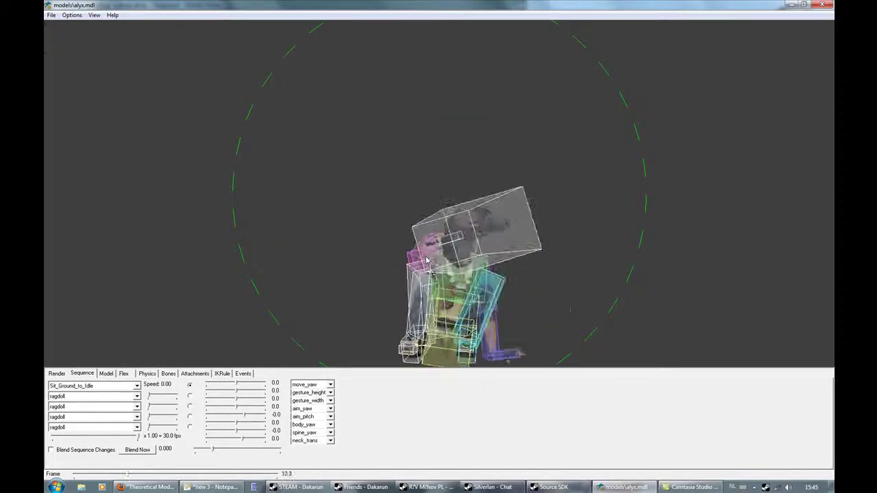
- Set the alyx model's first sequence to ragdoll and turn off the hit box display
click(101, 387)
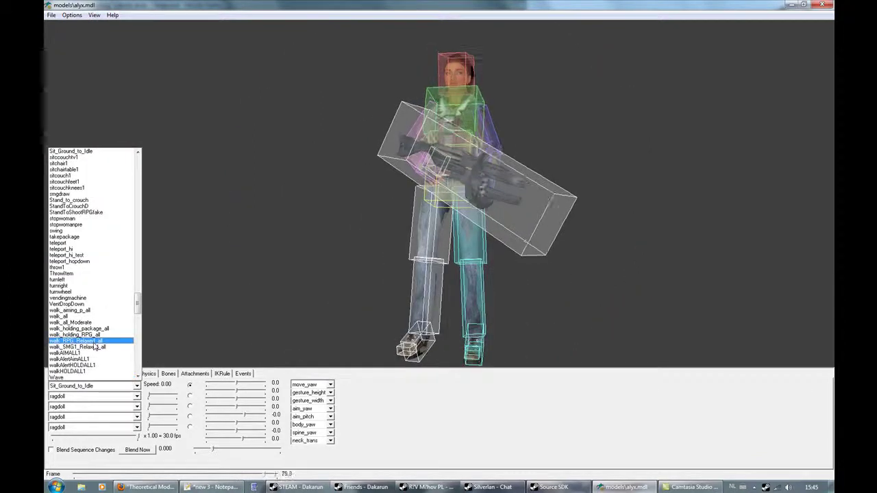
key(r)
key(Return)
click(57, 373)
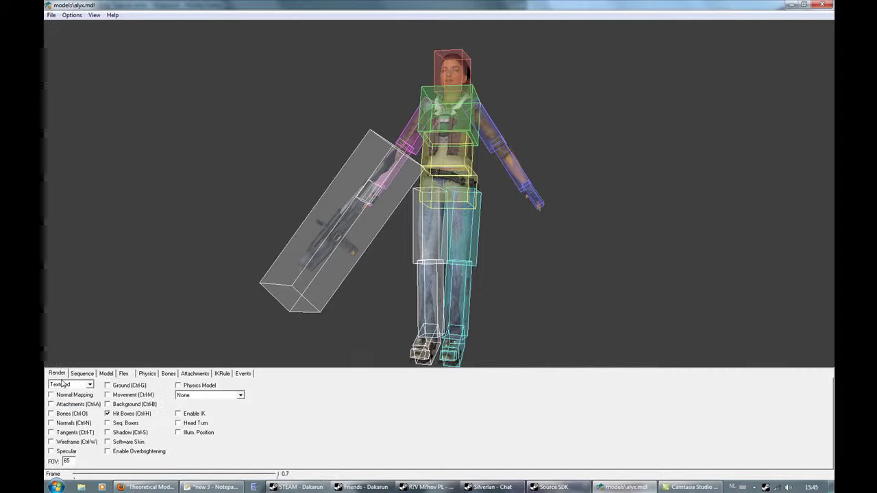
click(125, 414)
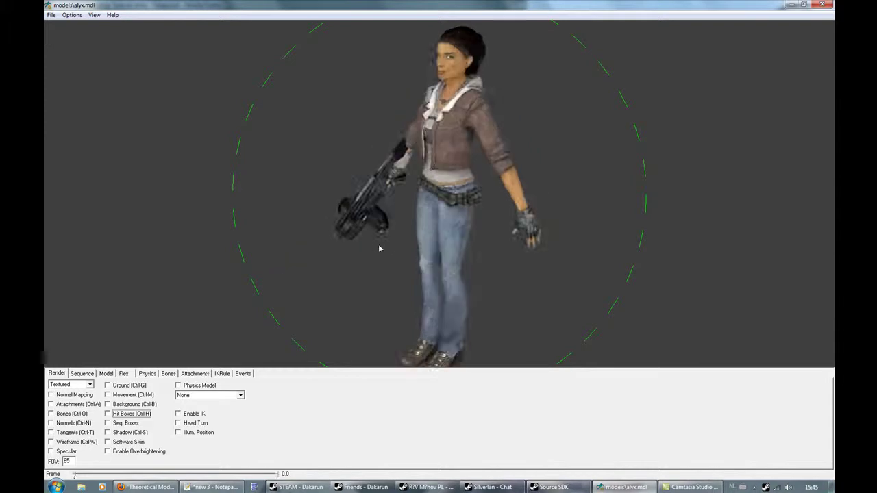
- Load the shotgun view model v_shot_xm1014.mdl from the models\weapons folder
click(53, 16)
click(55, 25)
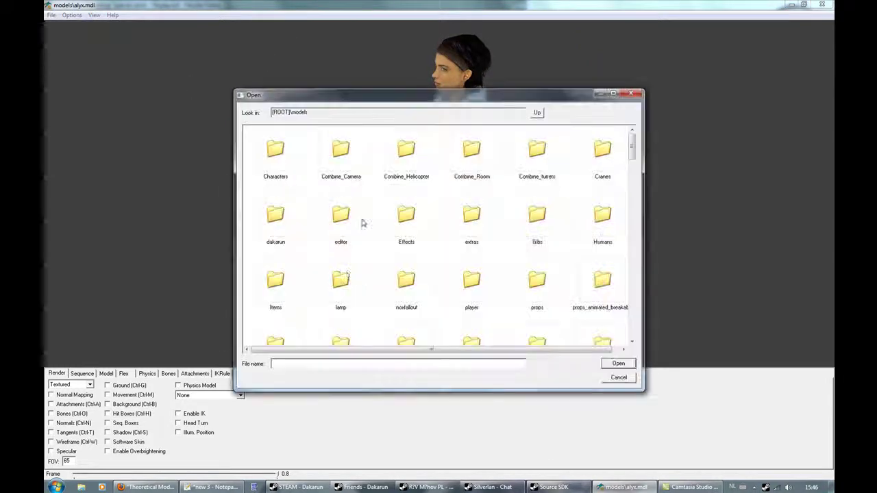
click(348, 276)
scroll(351, 270, down, 3)
scroll(351, 271, down, 6)
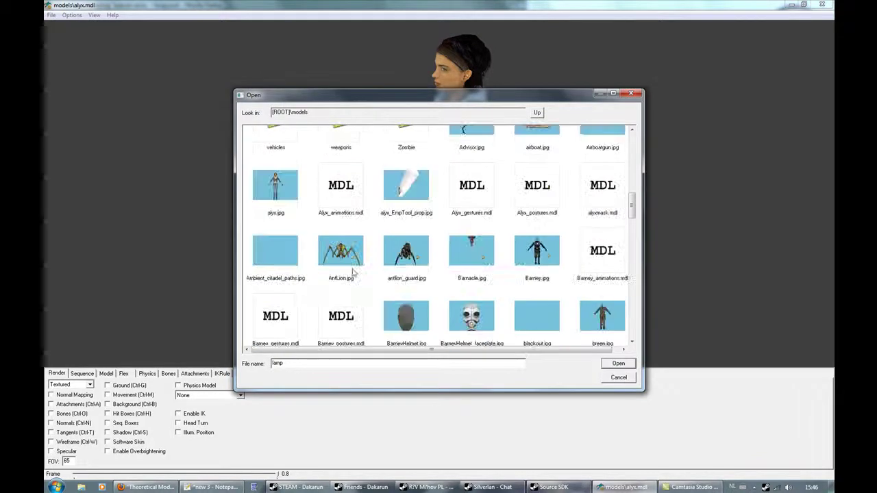
double_click(341, 140)
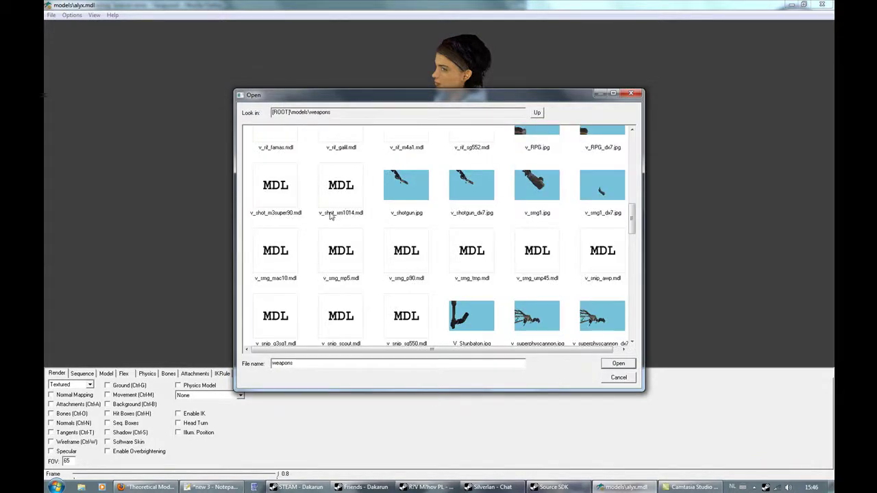
double_click(341, 189)
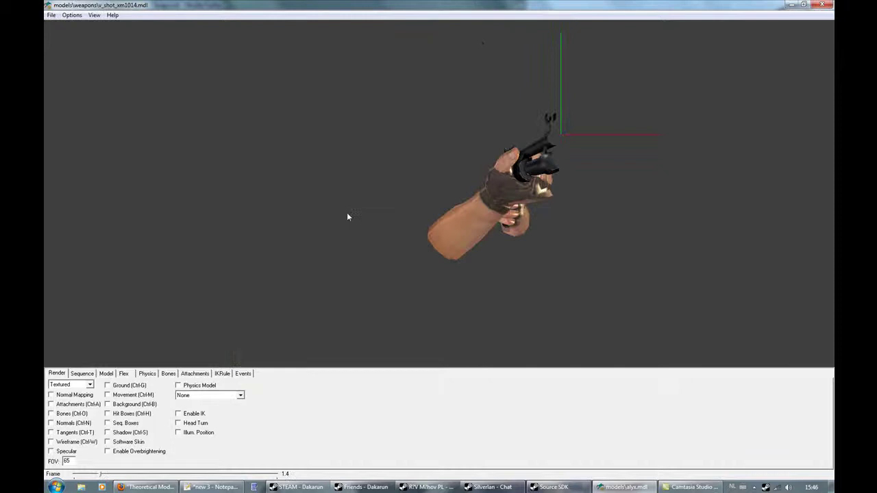
- Try the Specular render option on the shotgun, turn it back off and examine the model from several angles
mouse_move(480, 227)
mouse_down()
mouse_move(411, 227)
mouse_move(581, 233)
mouse_move(472, 236)
mouse_up()
click(67, 452)
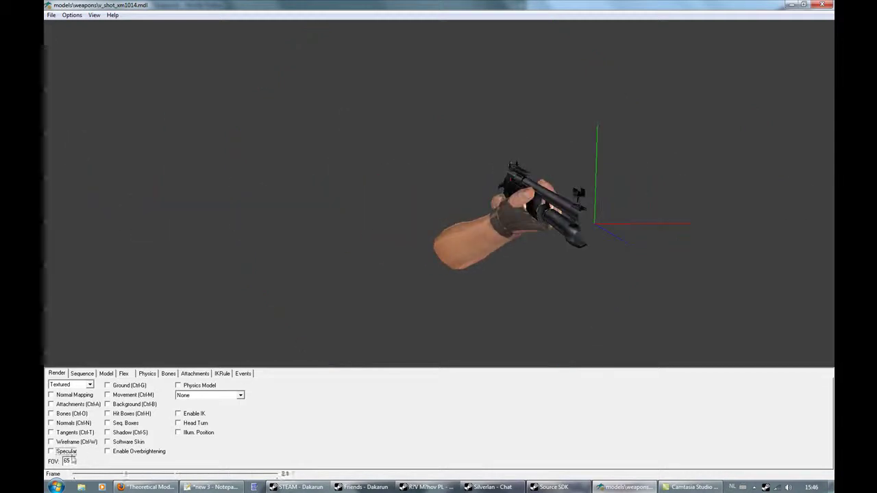
click(67, 452)
mouse_move(442, 280)
mouse_down()
mouse_move(430, 281)
mouse_move(454, 282)
mouse_move(428, 284)
mouse_up()
mouse_move(357, 288)
mouse_down()
mouse_move(377, 285)
mouse_move(361, 280)
mouse_up()
drag(411, 240, 423, 235)
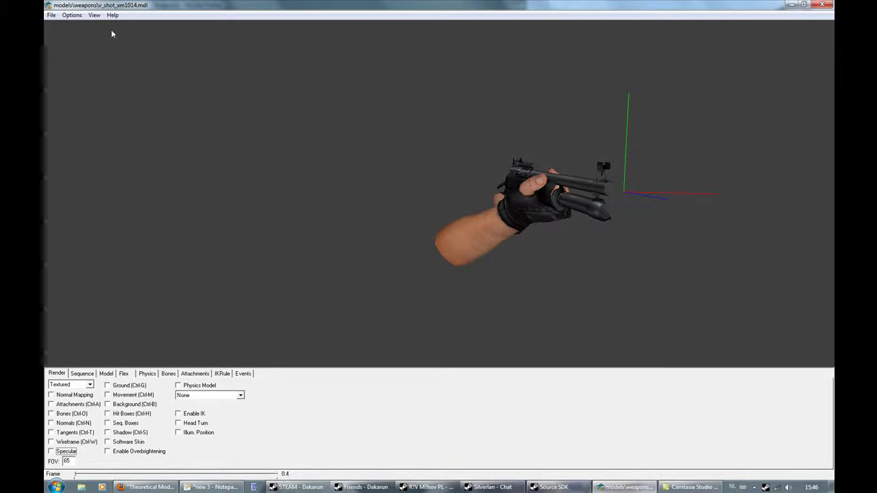
- Switch the shotgun to Viewmodel Mode and set the field of view to 64
click(94, 15)
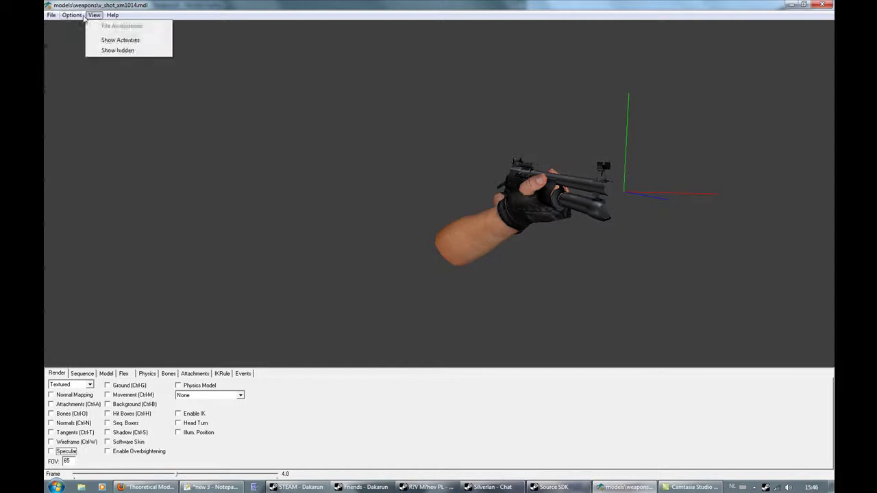
mouse_move(76, 17)
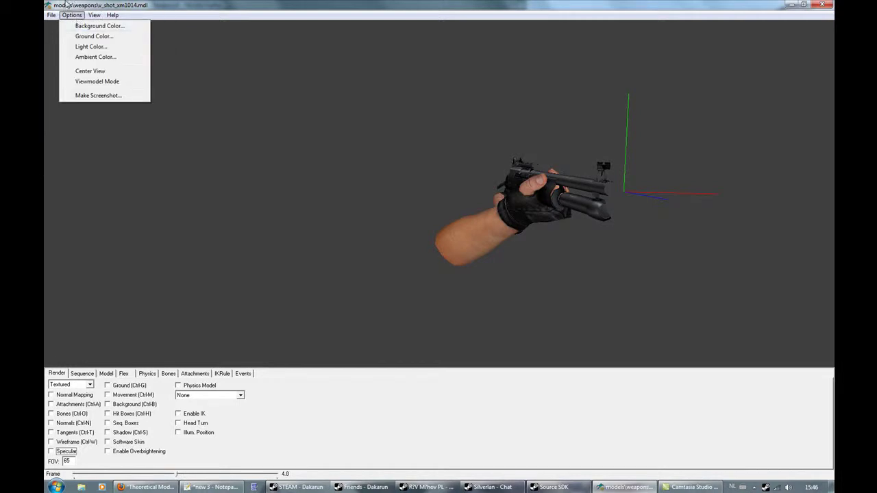
click(86, 82)
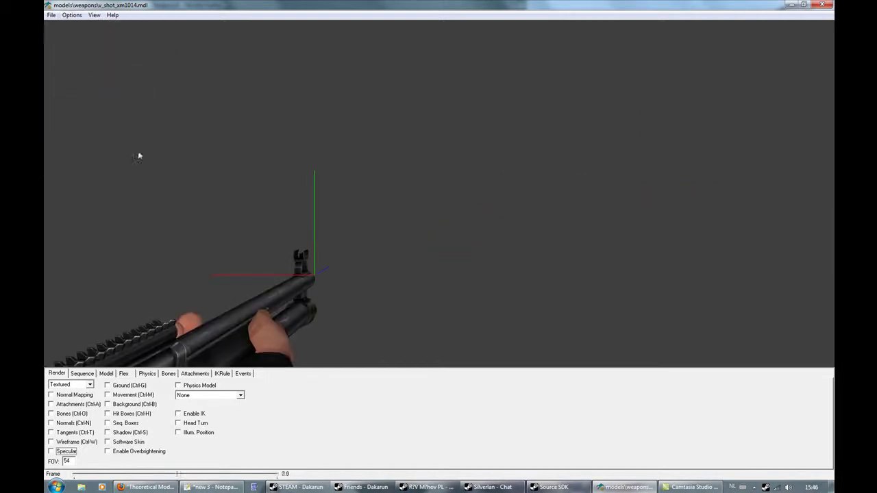
double_click(66, 462)
text(64)
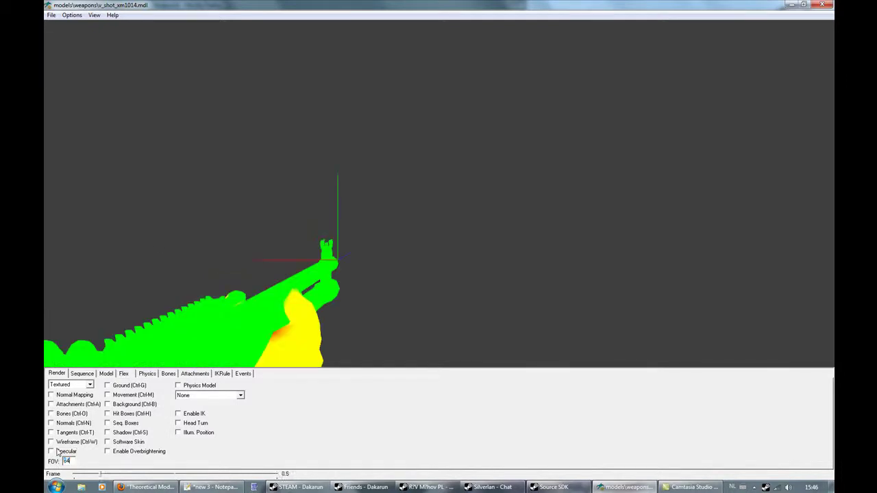
- Set the render mode back to Textured and check how the shotgun is framed in the viewmodel view
click(65, 385)
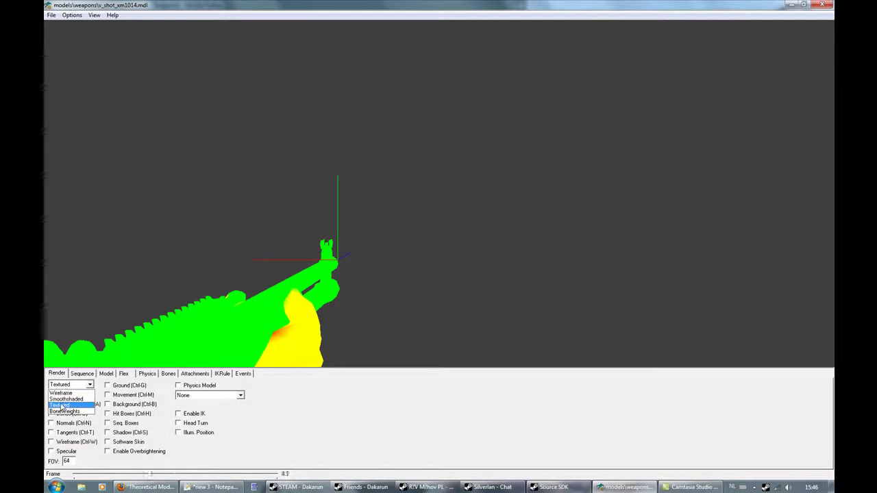
click(62, 405)
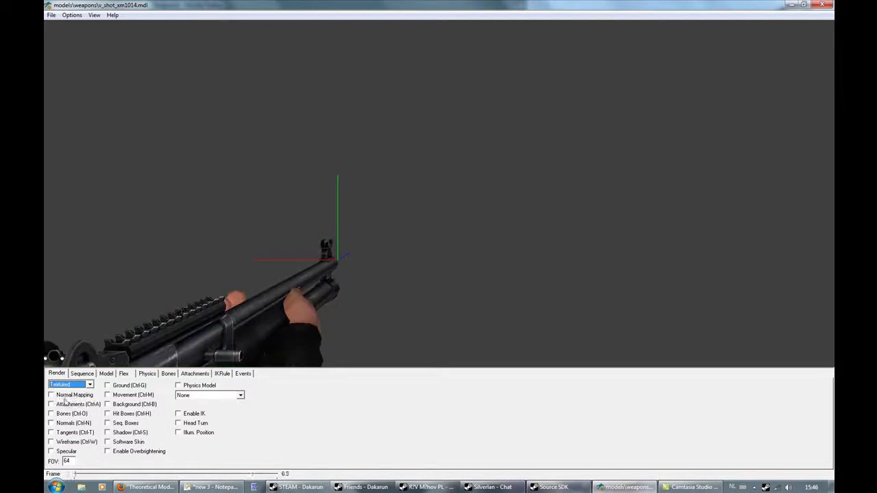
click(71, 462)
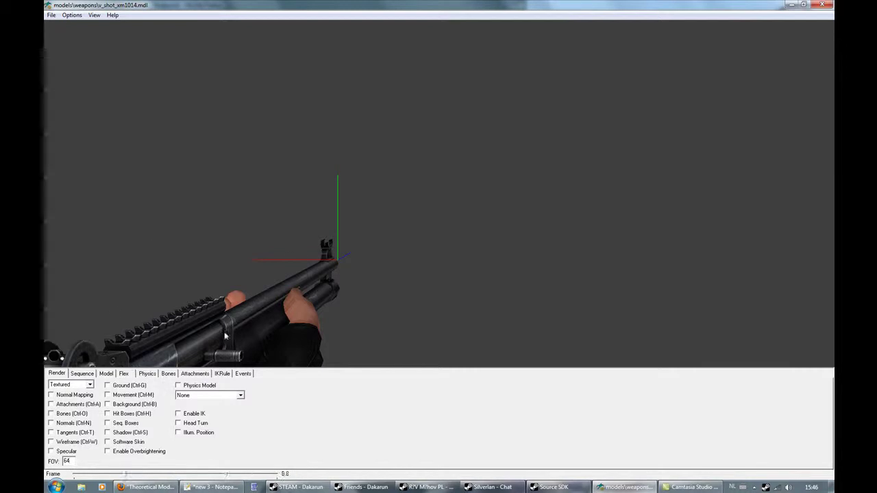
mouse_move(279, 308)
mouse_down()
mouse_move(274, 326)
mouse_move(286, 314)
mouse_up()
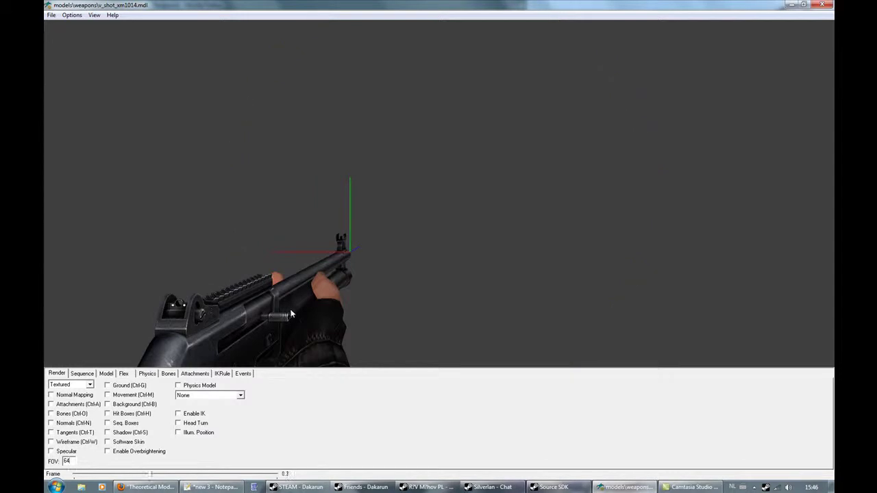
right_drag(290, 312, 292, 319)
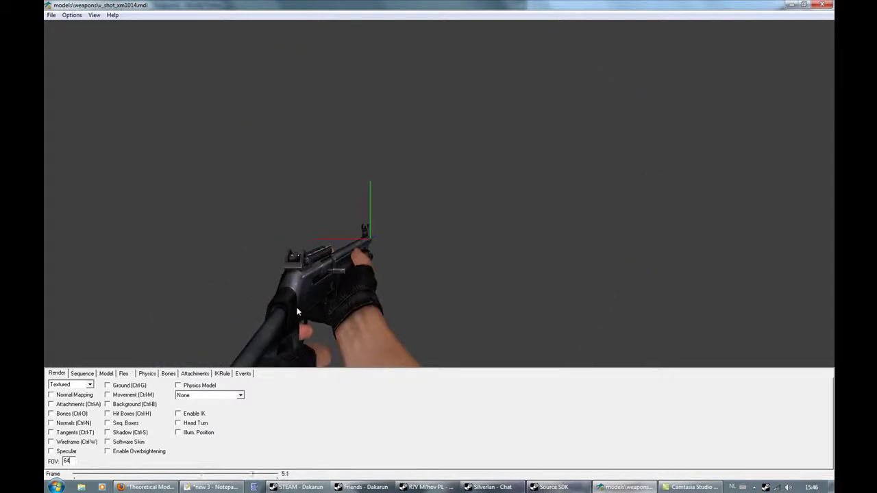
click(169, 374)
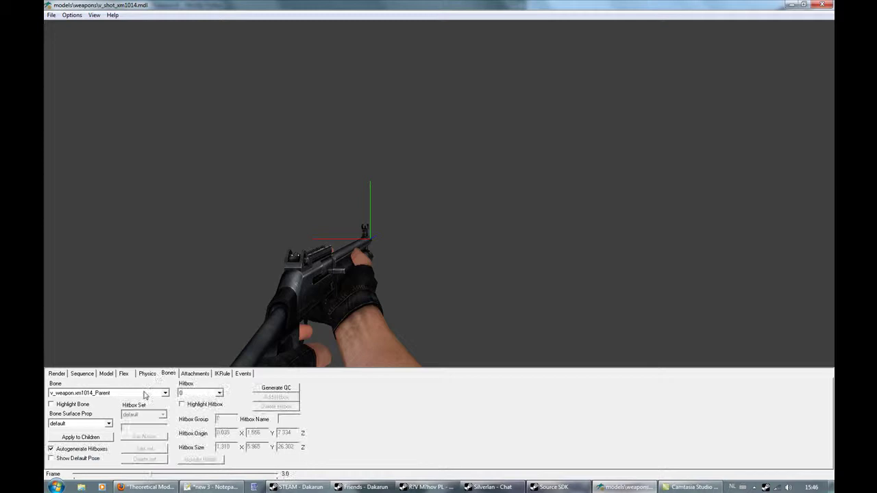
click(146, 374)
click(124, 373)
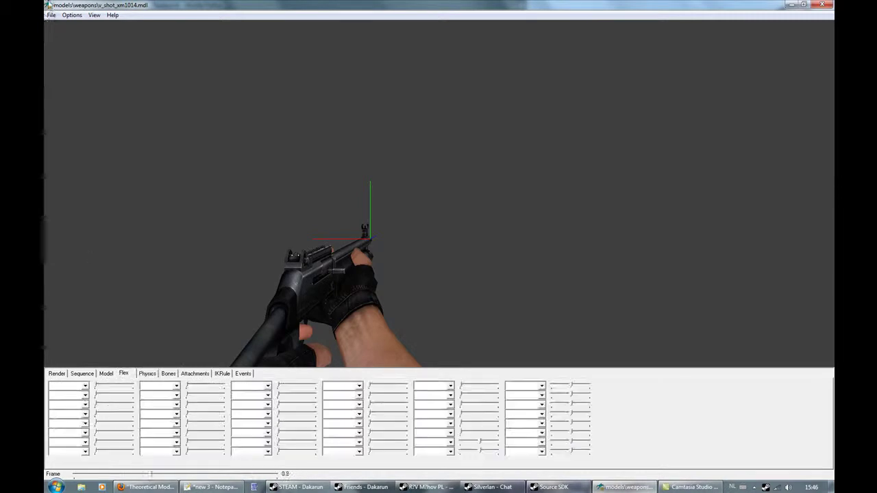
- Load the alyx character model from the models folder, raise its right_lid_closer flex to maximum and view it from the front
click(52, 16)
click(53, 17)
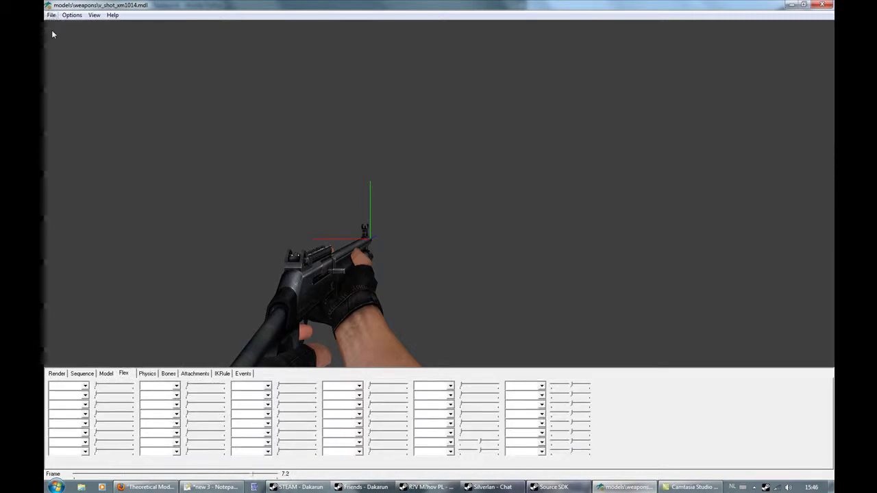
click(51, 14)
click(53, 23)
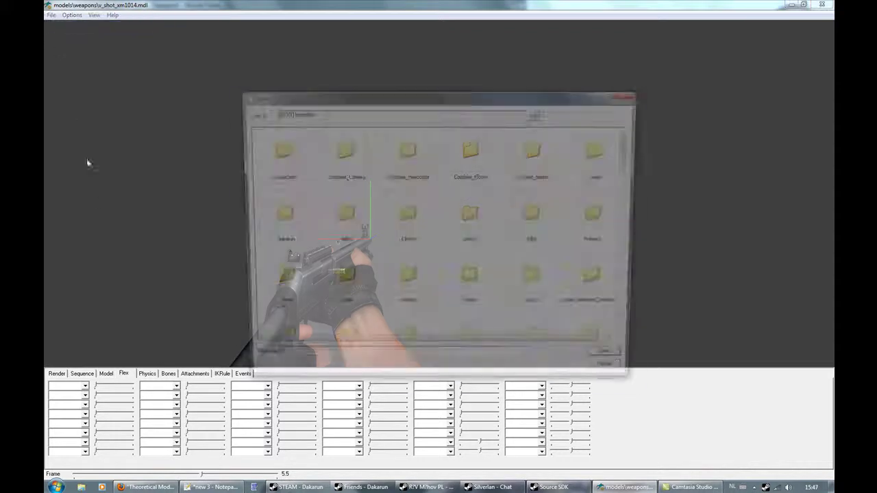
click(276, 286)
scroll(285, 254, down, 5)
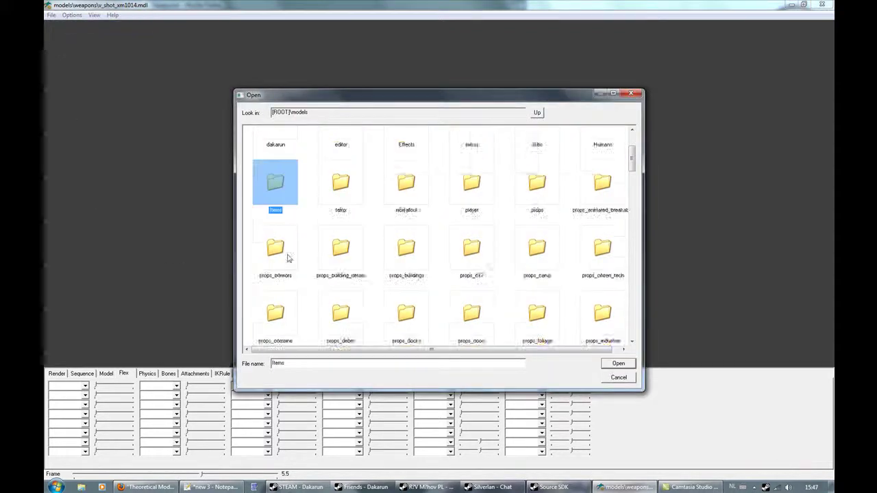
click(271, 282)
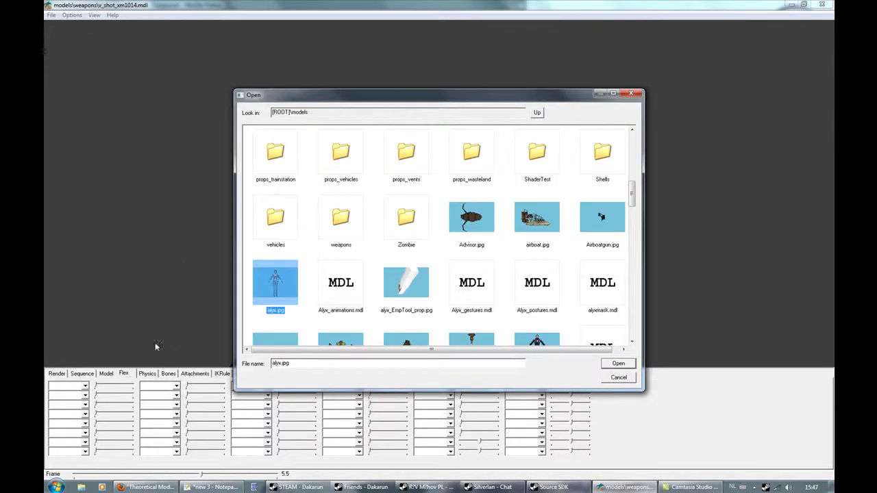
click(634, 365)
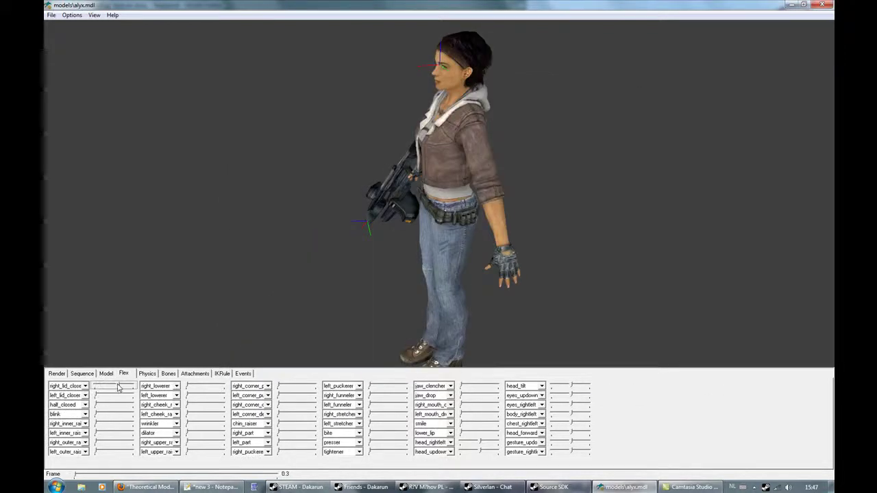
drag(397, 231, 411, 195)
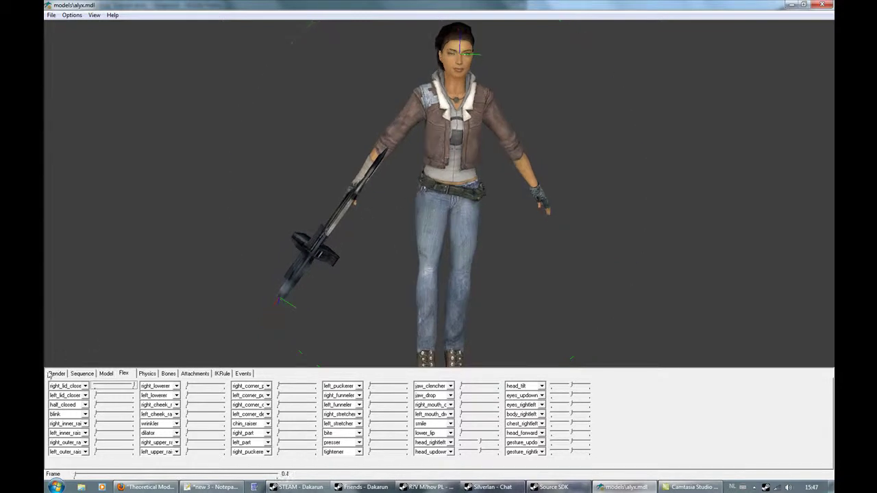
- Try the Attachments render option on Alyx, turn it off and set the selected attachment to (none) to hide its axes
click(55, 374)
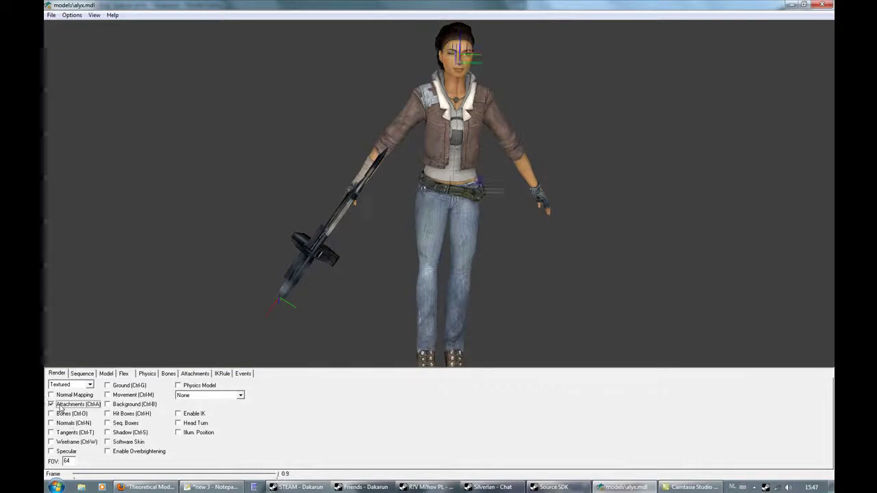
click(195, 374)
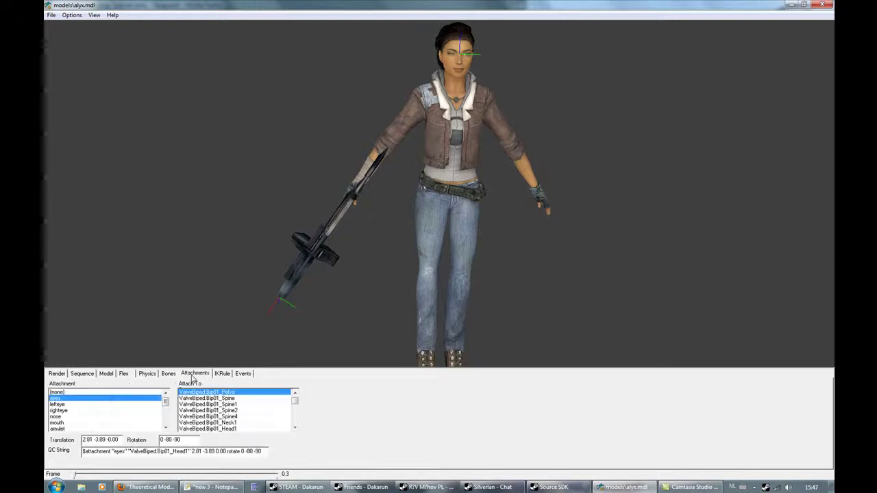
click(56, 393)
click(57, 374)
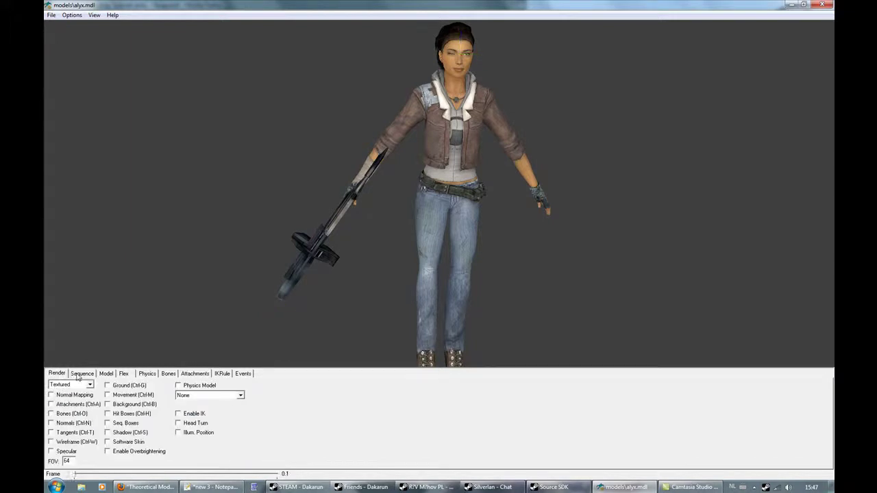
- Raise Alyx's right and left stretcher facial flexes to maximum and check the face from the front
click(81, 373)
click(123, 374)
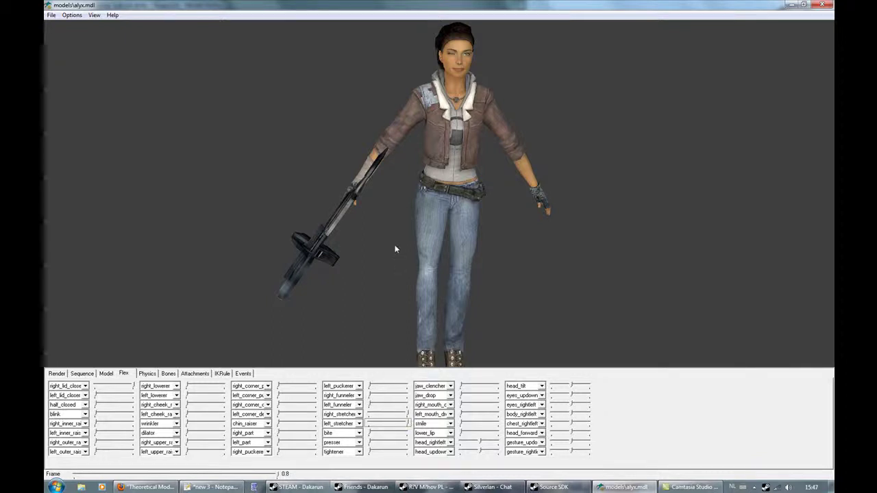
mouse_move(394, 249)
mouse_down()
mouse_move(383, 247)
mouse_move(392, 253)
mouse_up()
- Look through the event, attachment, physics, bone, flex, model and sequence settings of the Alyx model
click(243, 373)
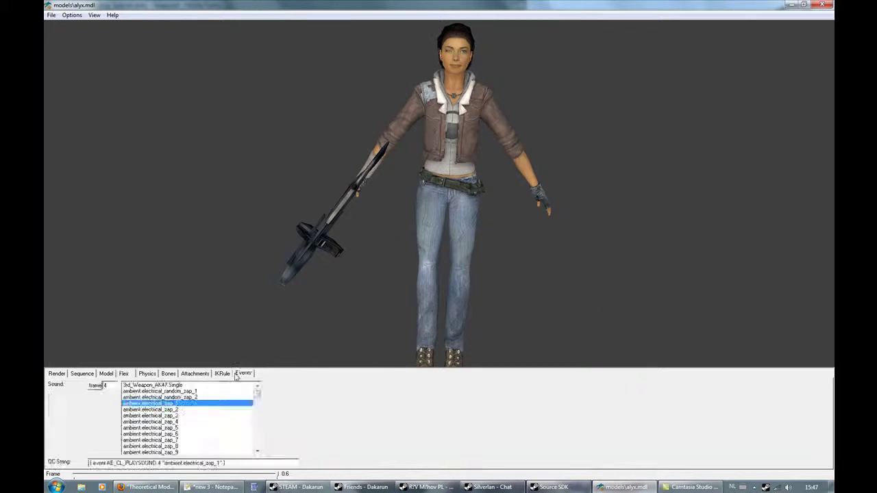
click(194, 373)
click(151, 373)
click(168, 374)
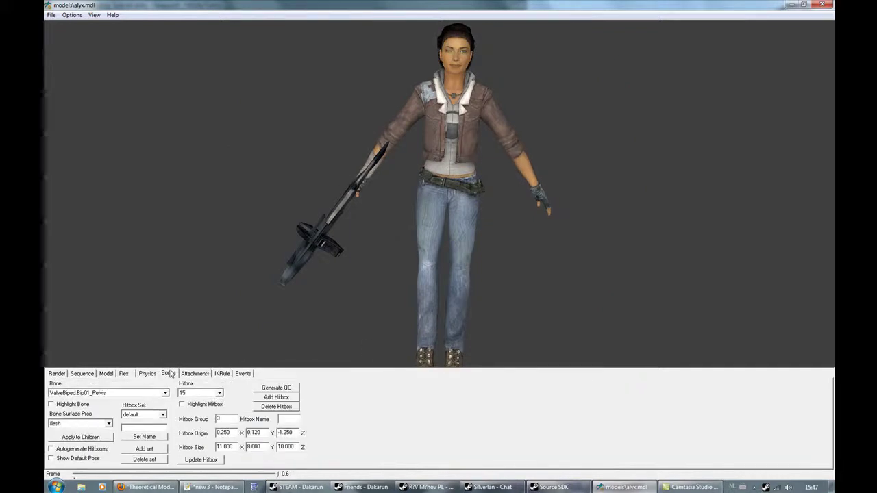
click(124, 376)
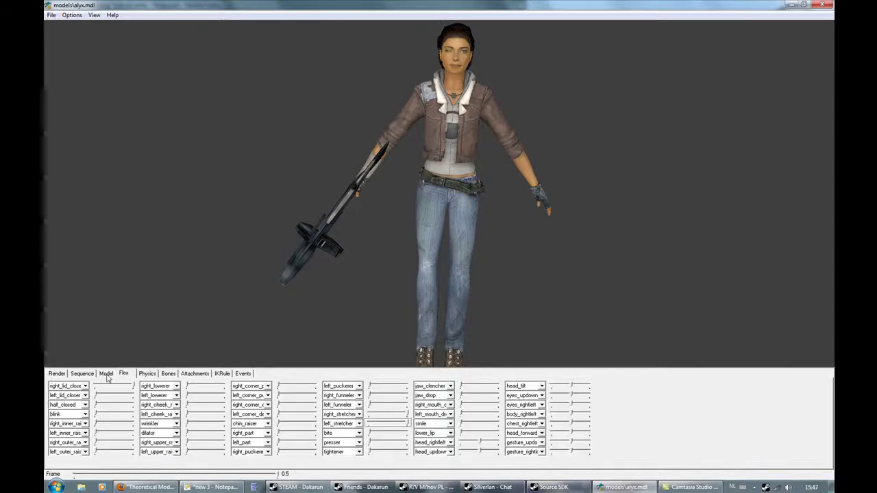
click(107, 376)
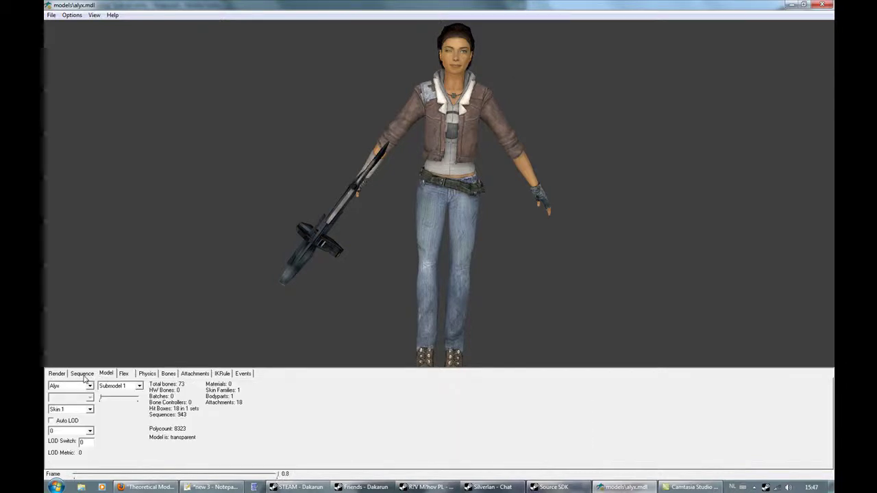
click(81, 375)
- Show the Tangents, Normals and Bones render overlays on Alyx one after another, turning each off again
click(58, 375)
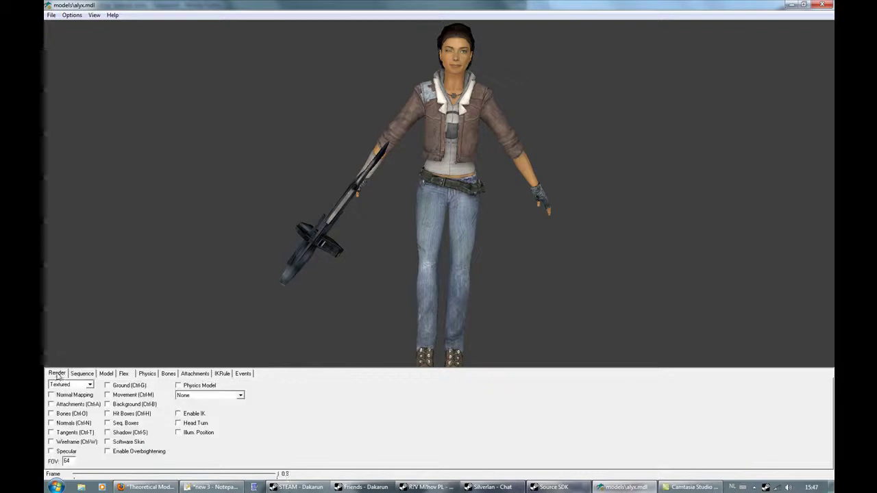
click(84, 433)
click(83, 433)
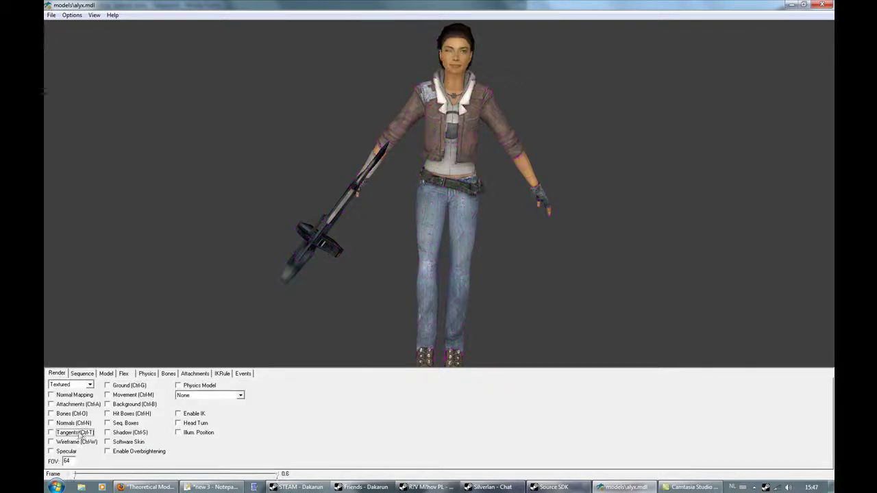
click(70, 424)
click(69, 424)
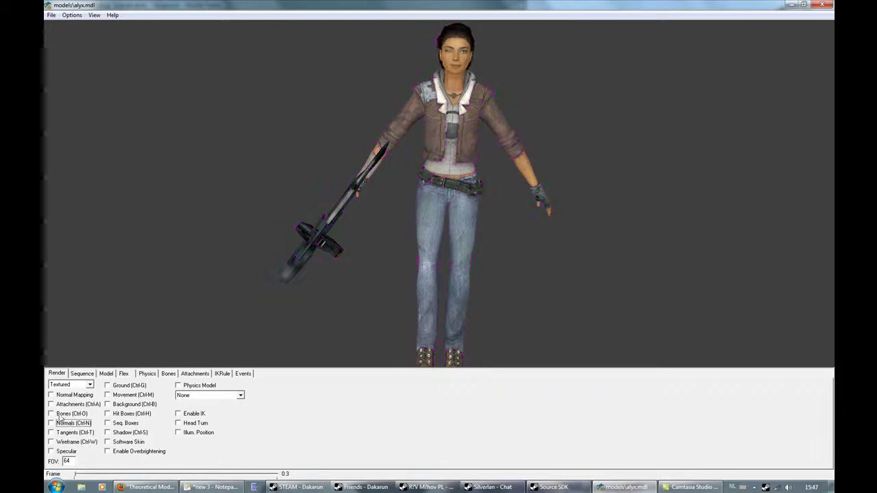
click(67, 414)
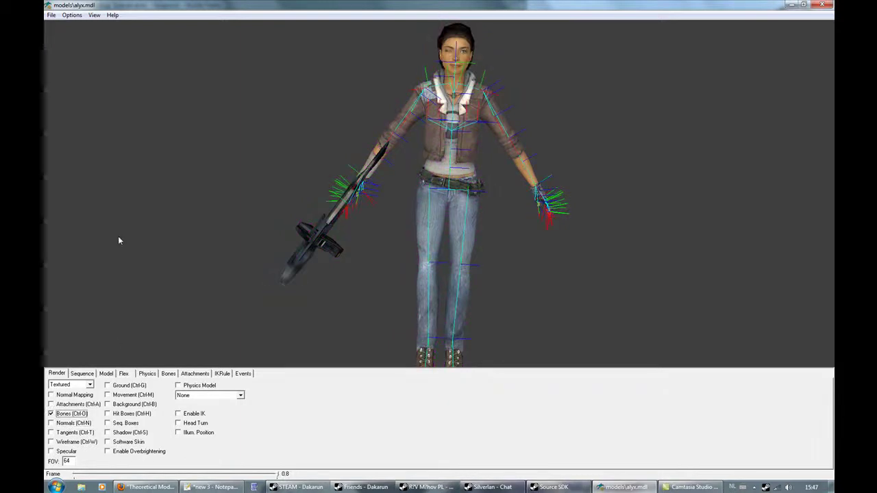
click(54, 414)
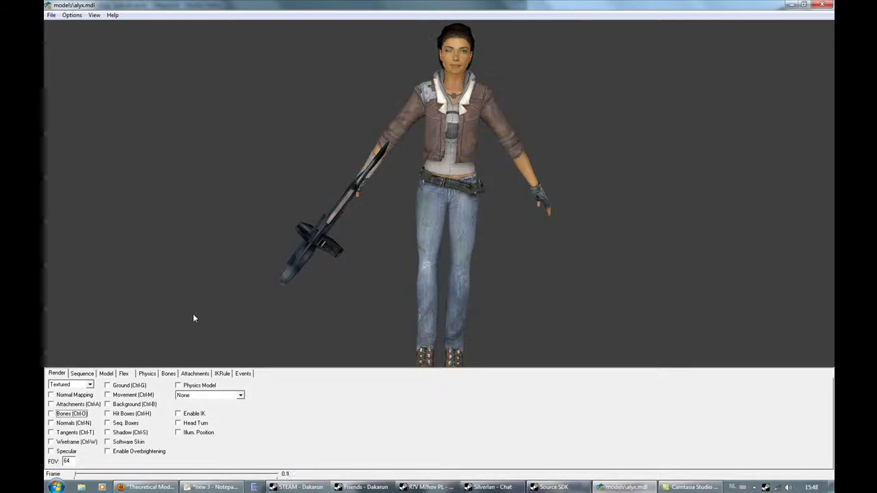